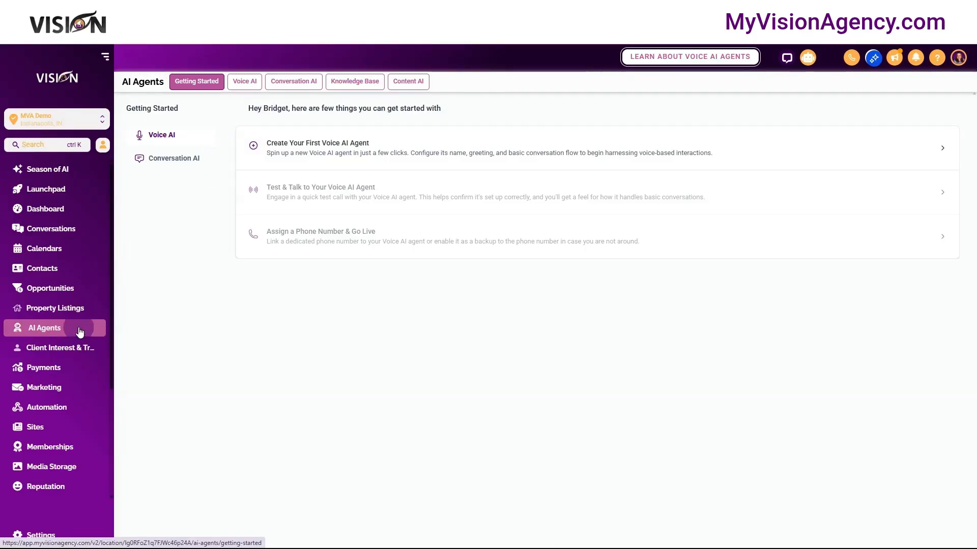
- Start creating the first Voice AI agent
click(314, 144)
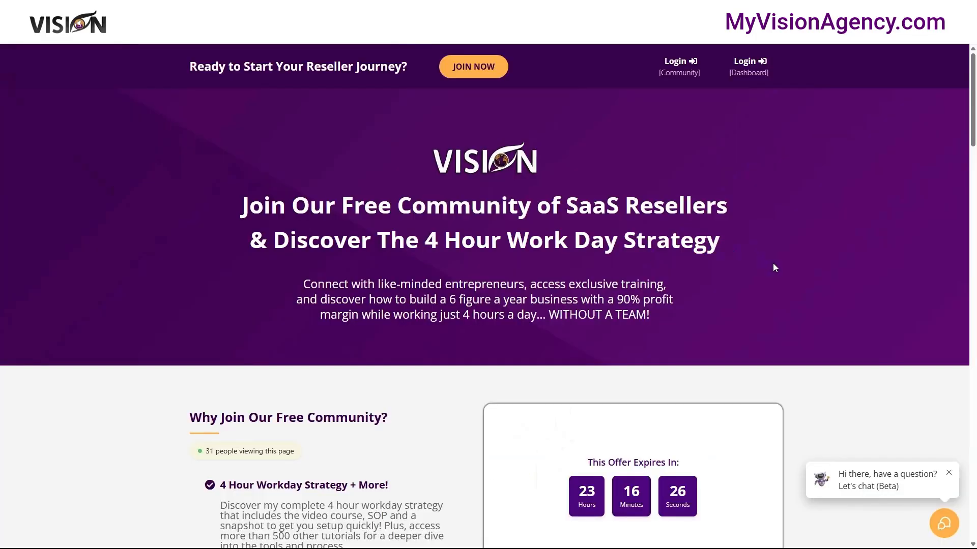
scroll(789, 270, down, 3)
scroll(792, 270, down, 8)
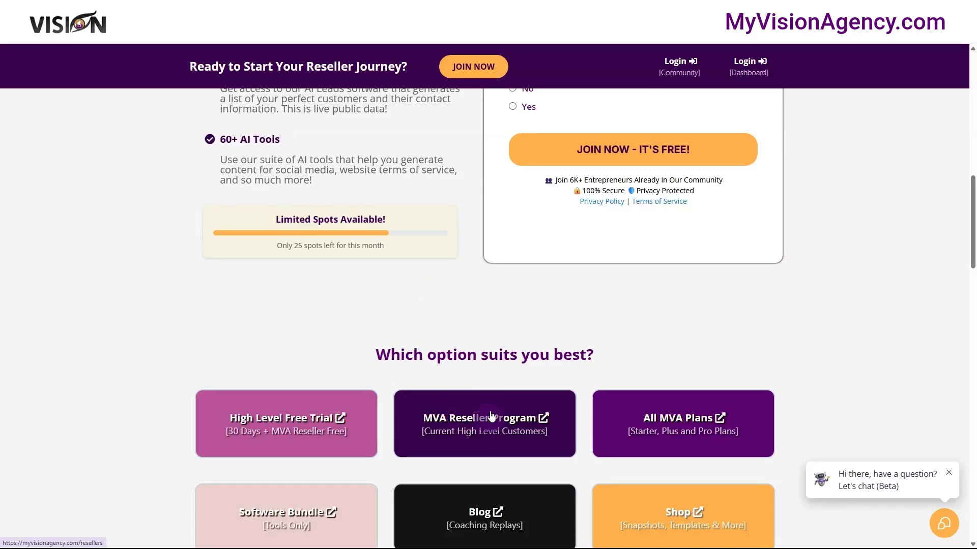
scroll(494, 426, up, 6)
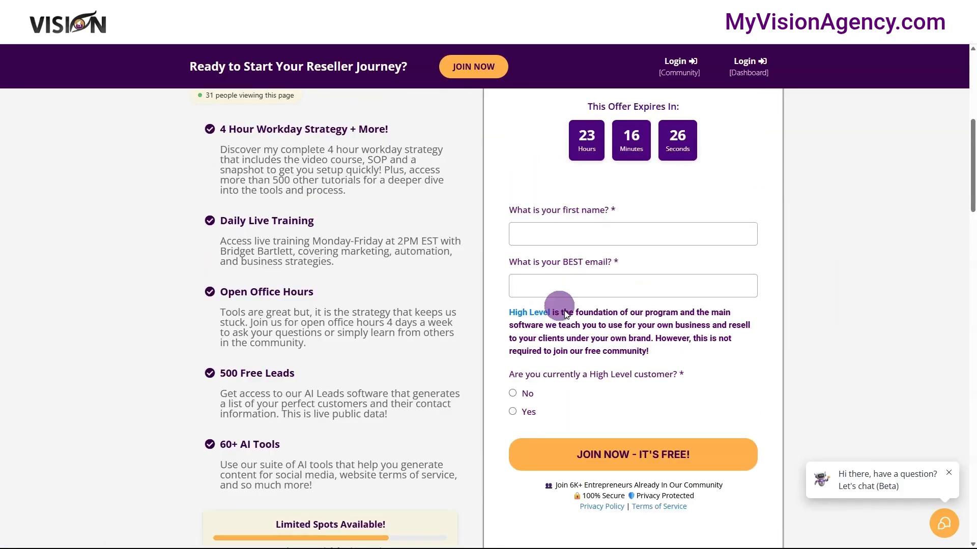
scroll(755, 267, up, 1)
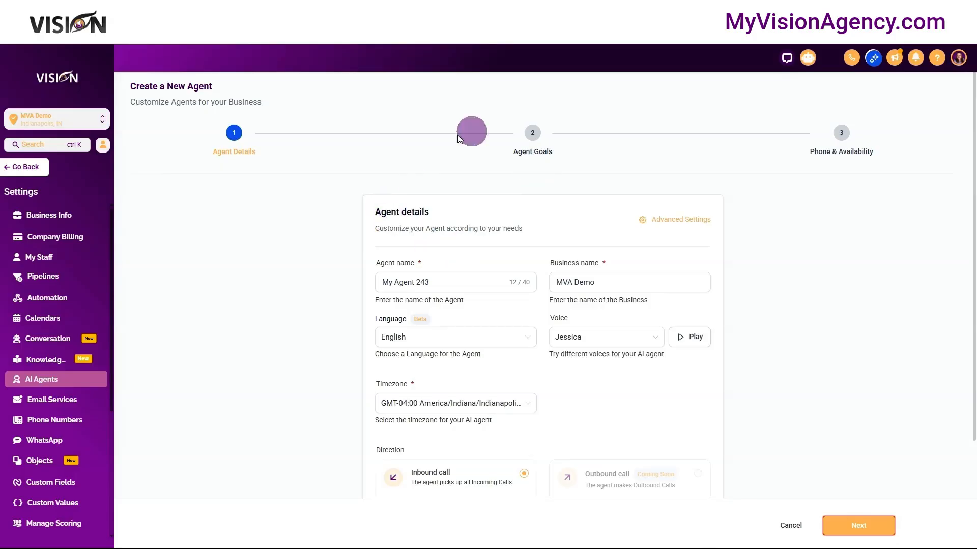
- Name the new agent Cindy and set its business name to My Vision Agency
click(436, 285)
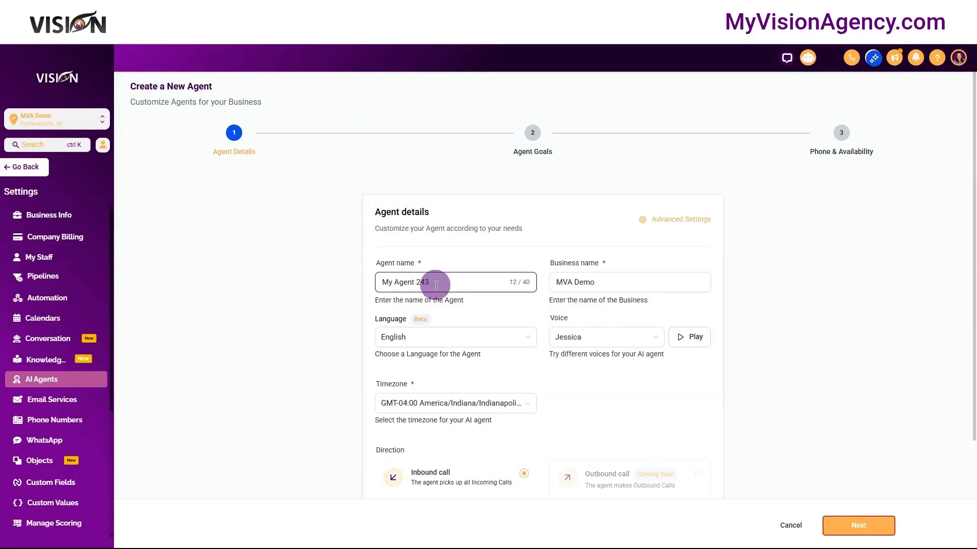
drag(436, 286, 383, 282)
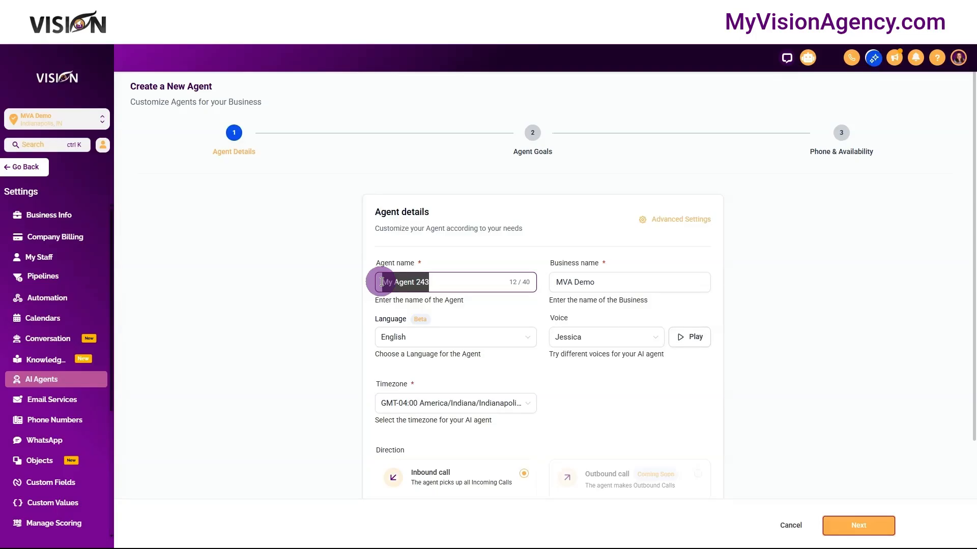
text(Cindy)
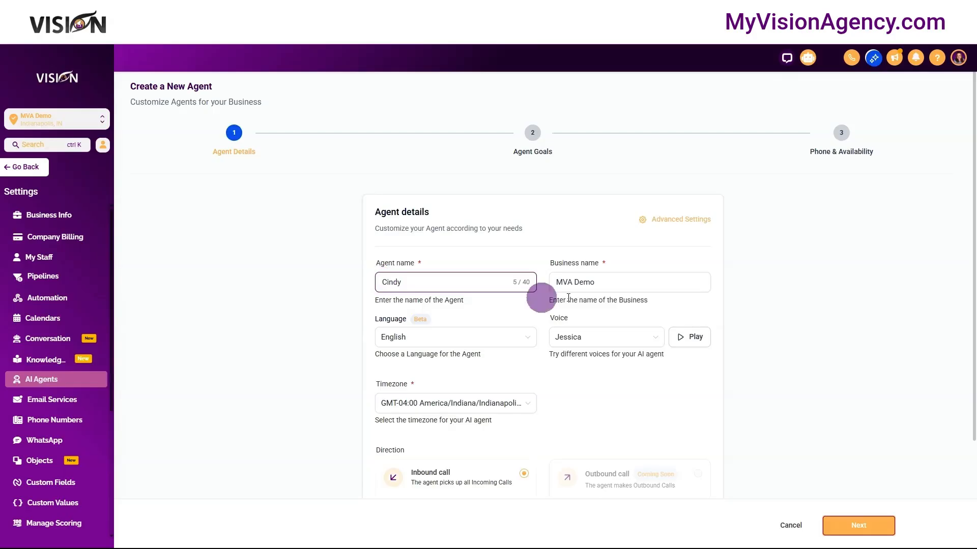
drag(630, 283, 547, 290)
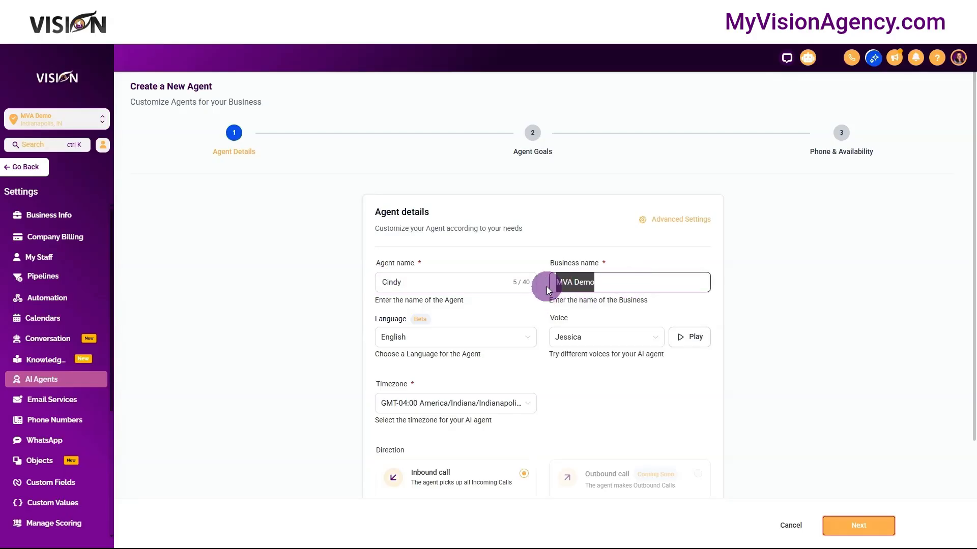
text(My)
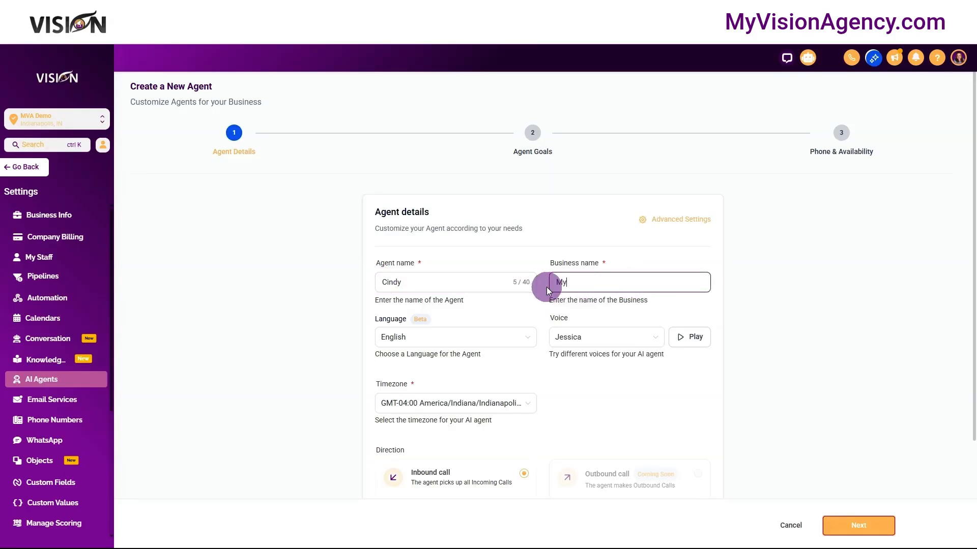
text( Vision Agency)
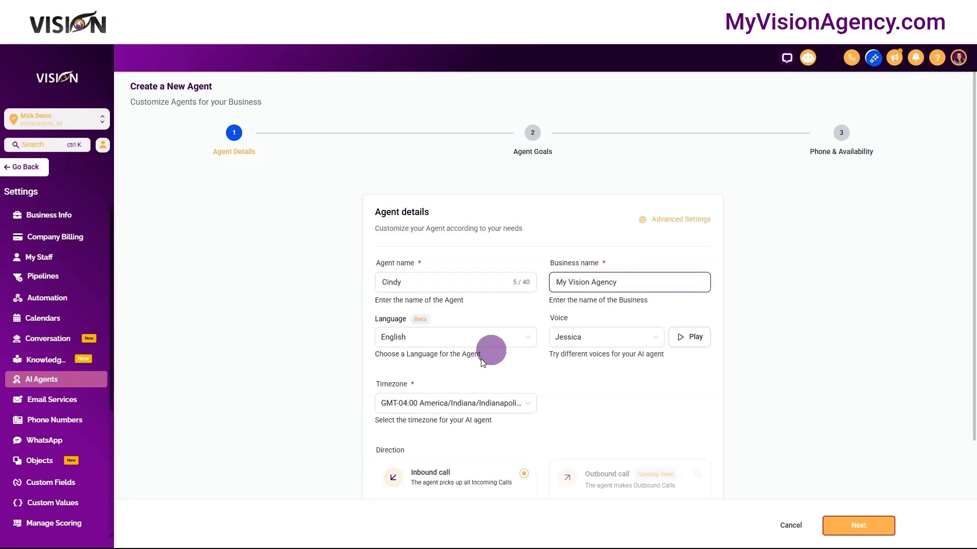
- Choose the Declan Sage voice for the agent and play its sample
scroll(426, 345, down, 1)
scroll(426, 345, down, 1)
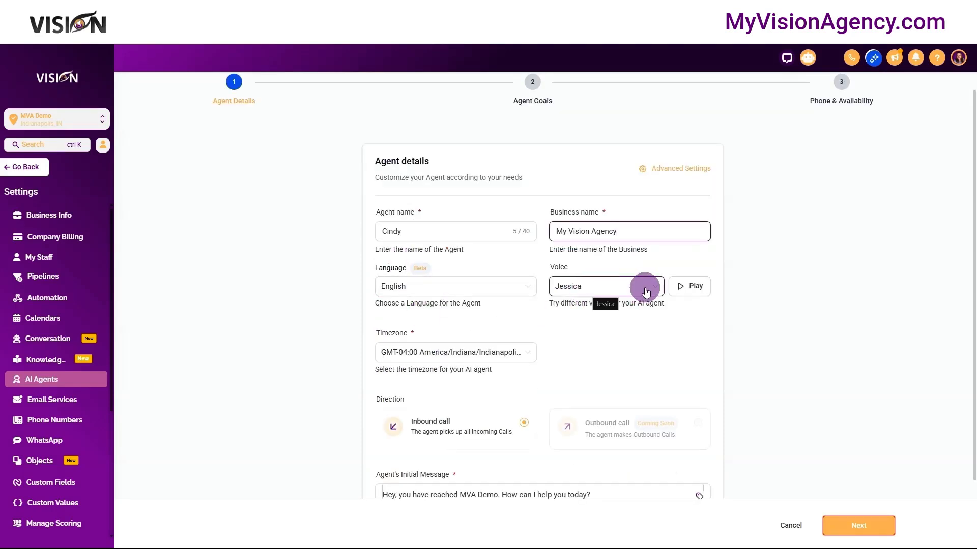
click(622, 288)
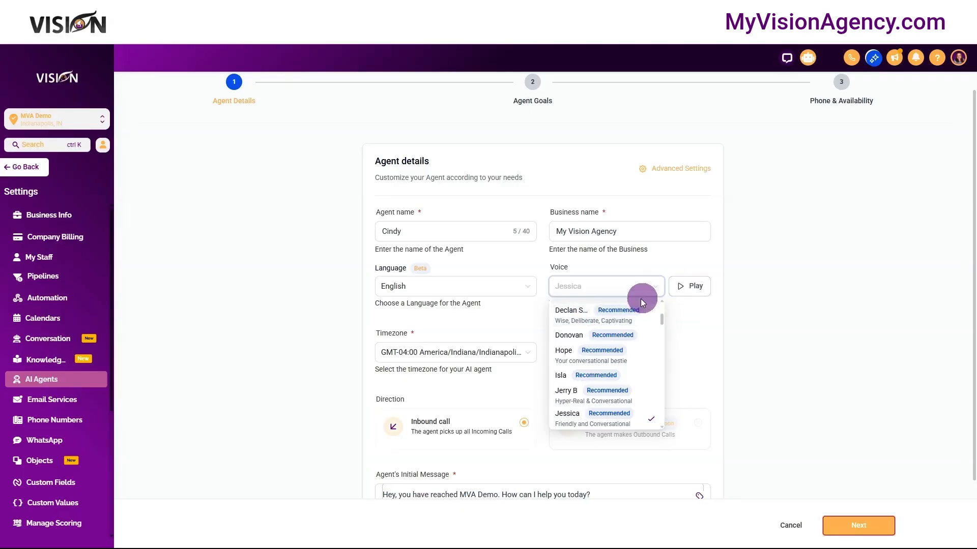
click(597, 324)
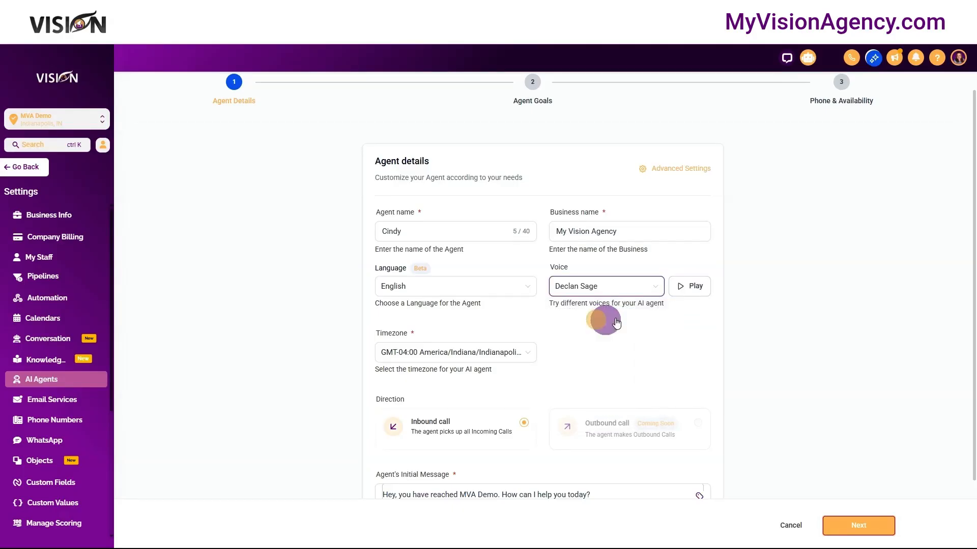
click(696, 286)
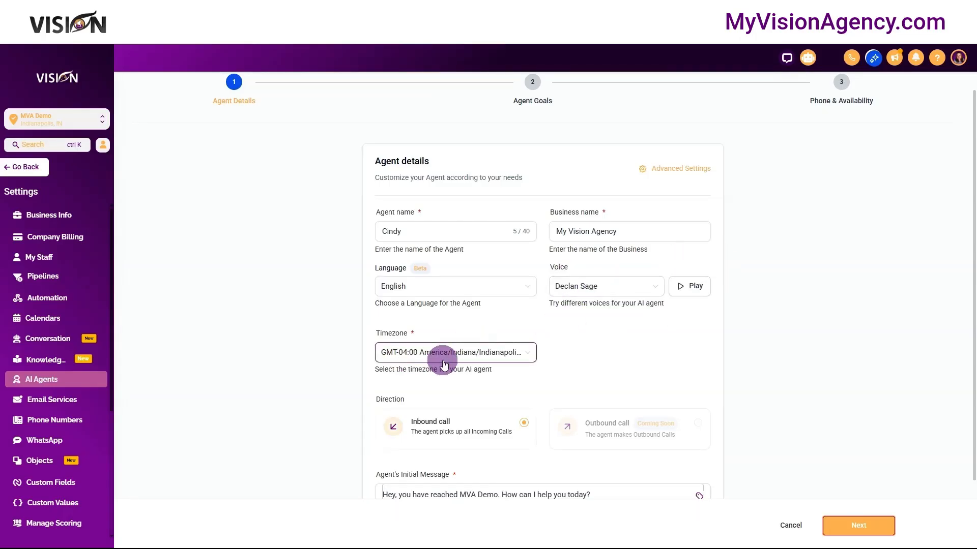
- Examine the agent's initial message, its business name part and the custom values that can be inserted there
scroll(458, 358, down, 2)
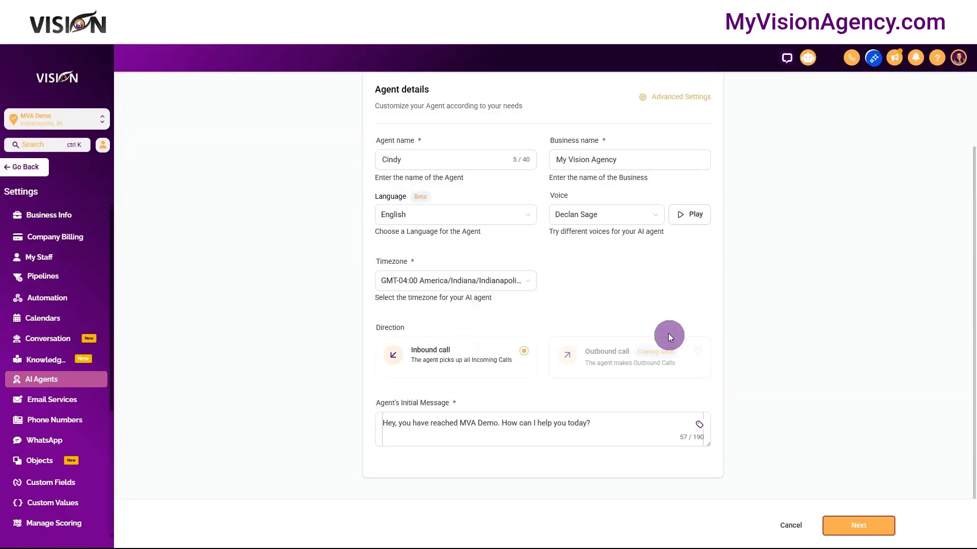
click(534, 424)
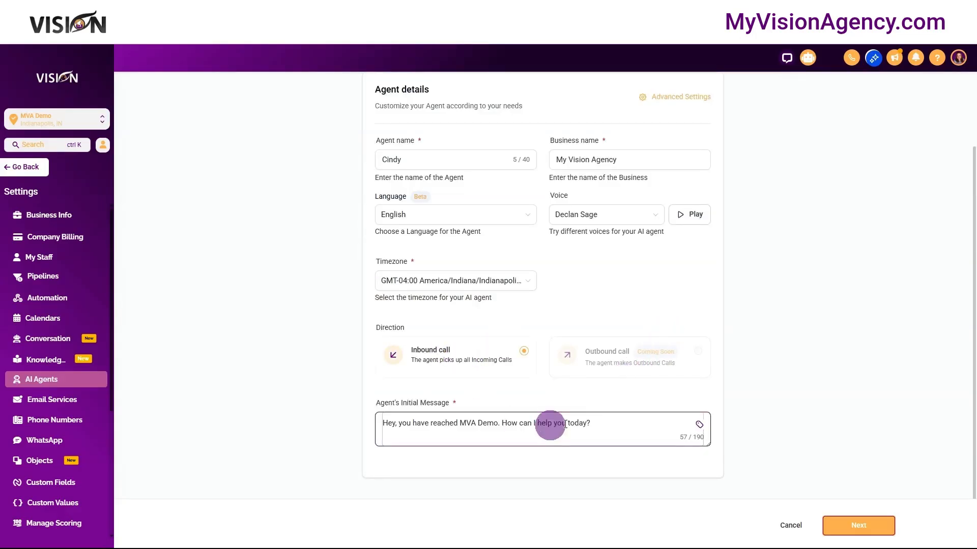
drag(592, 424, 385, 423)
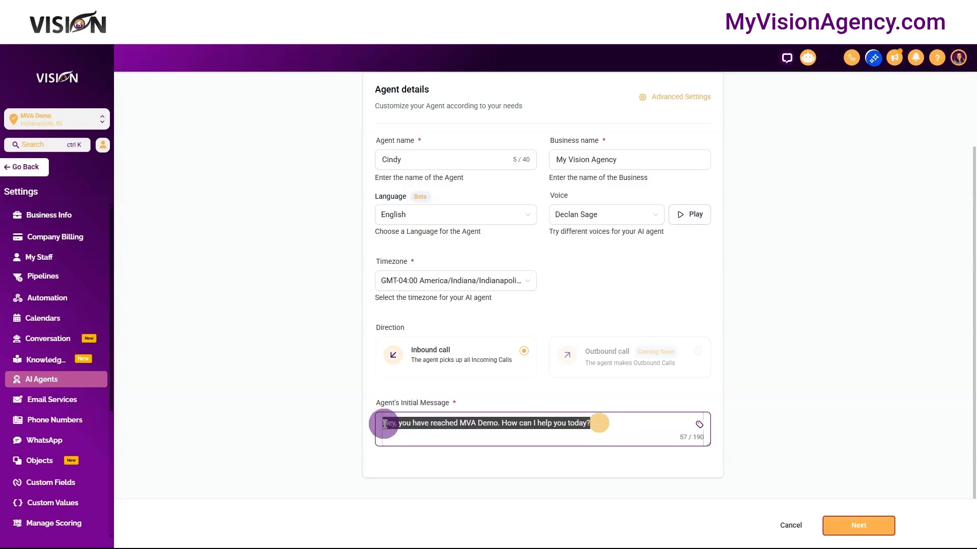
click(497, 425)
drag(498, 424, 462, 424)
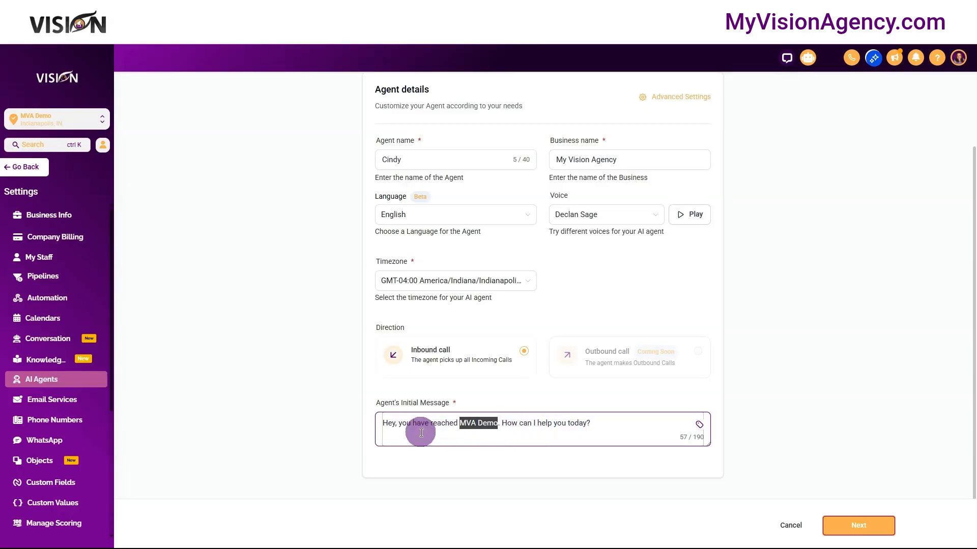
click(700, 425)
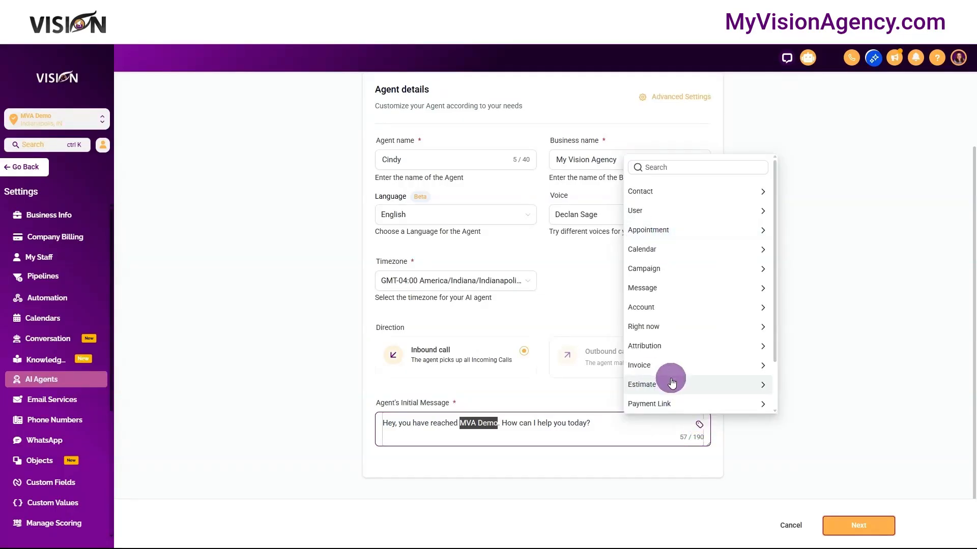
click(674, 458)
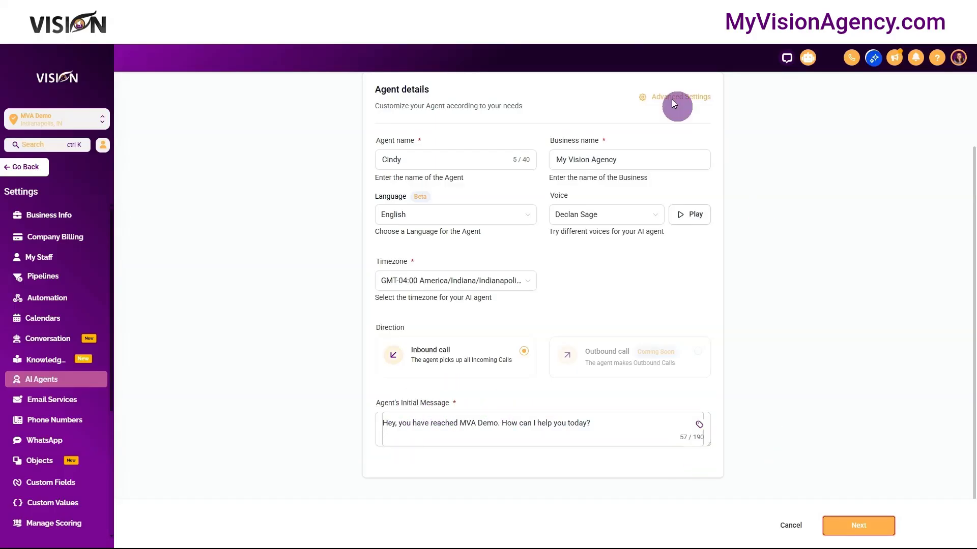
- Review and confirm the agent's advanced call settings, and continue to the agent goals
click(658, 98)
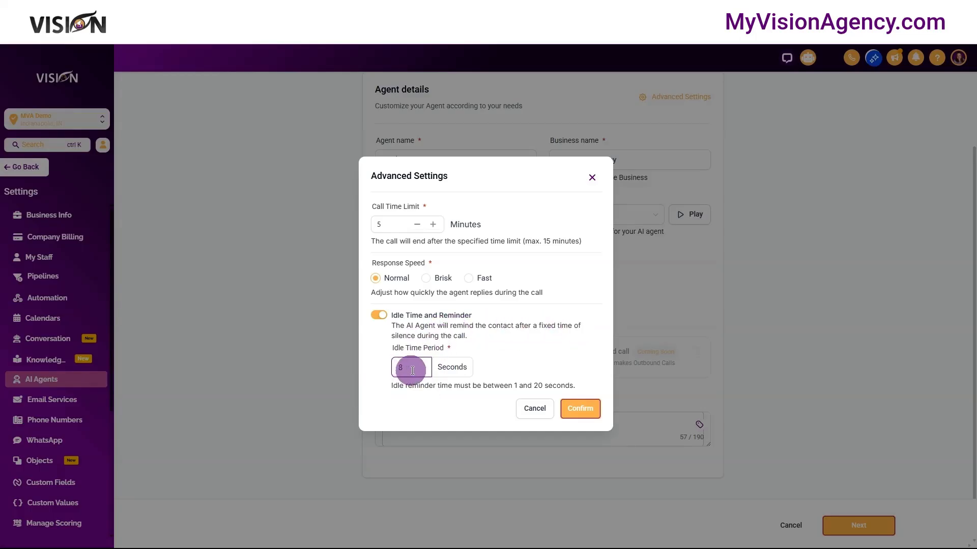
click(585, 408)
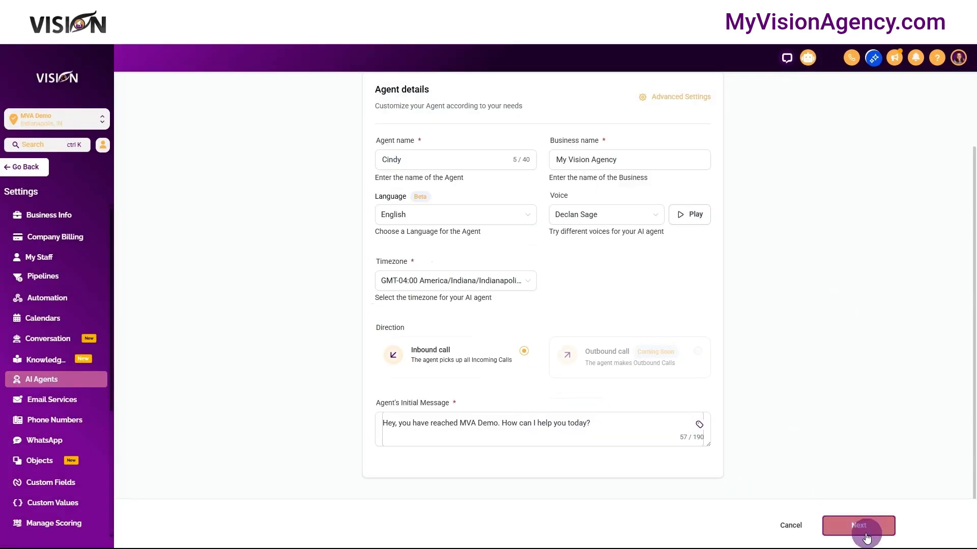
click(859, 529)
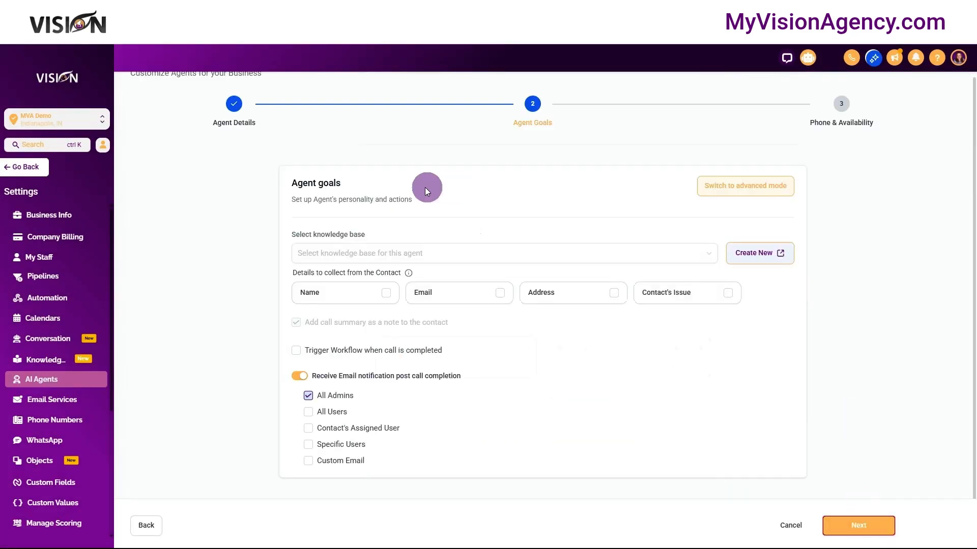
- Assign the Existing knowledge base to the agent and enlarge the text box describing when to use it
click(355, 255)
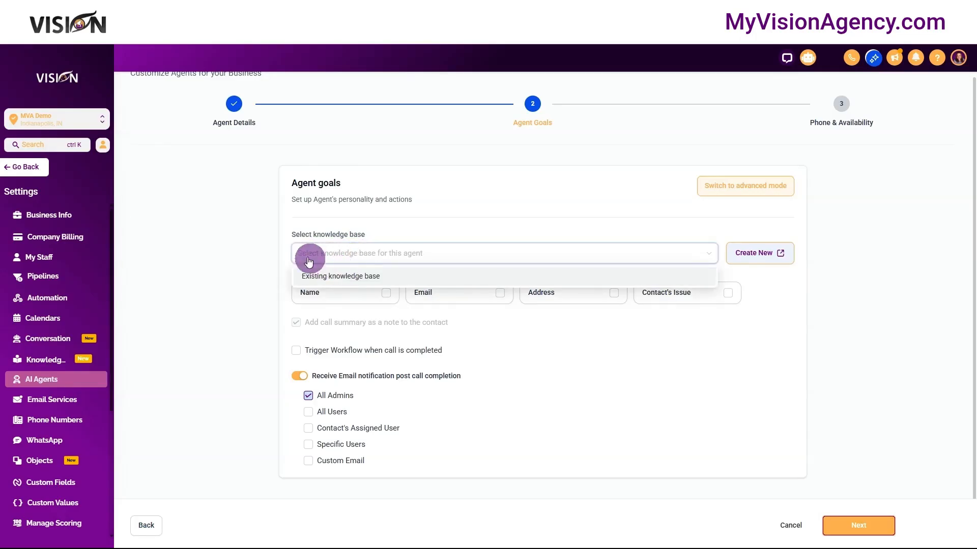
click(339, 275)
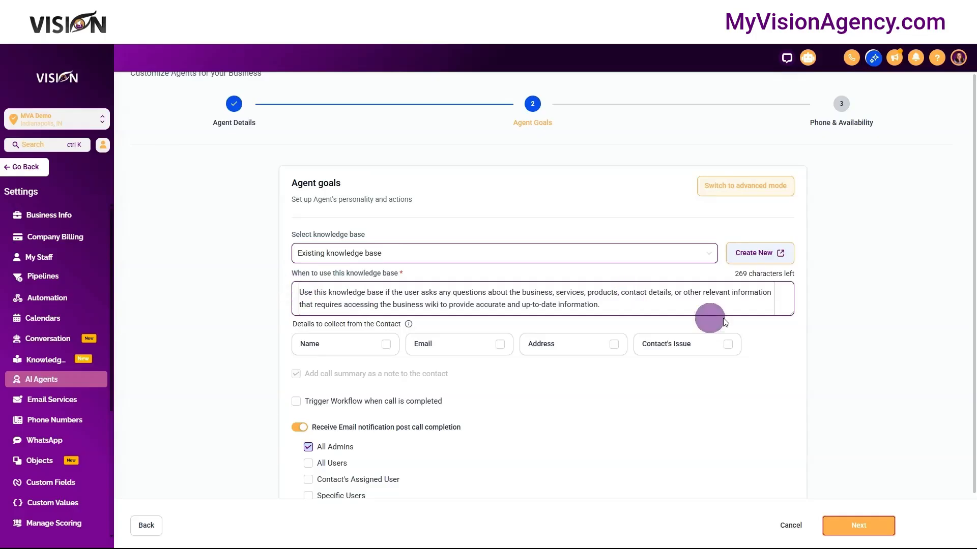
mouse_move(789, 310)
mouse_down()
mouse_move(789, 337)
mouse_move(789, 323)
mouse_up()
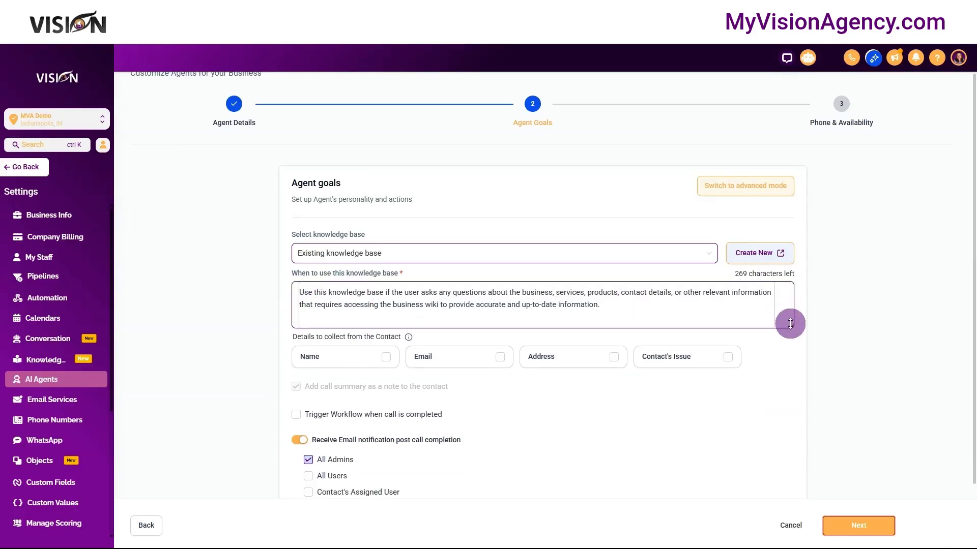
- Read through the instructions on when the agent should use the knowledge base
click(299, 291)
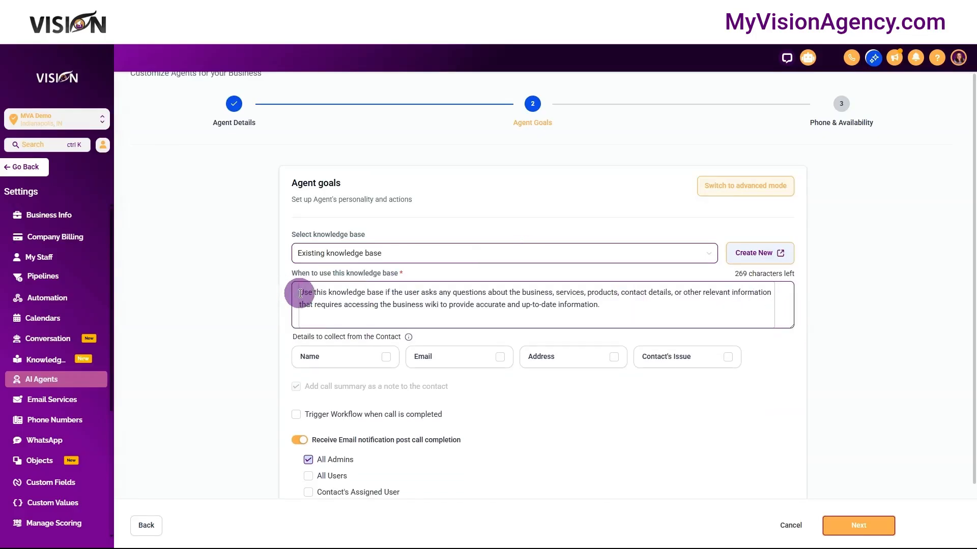
drag(302, 291, 364, 304)
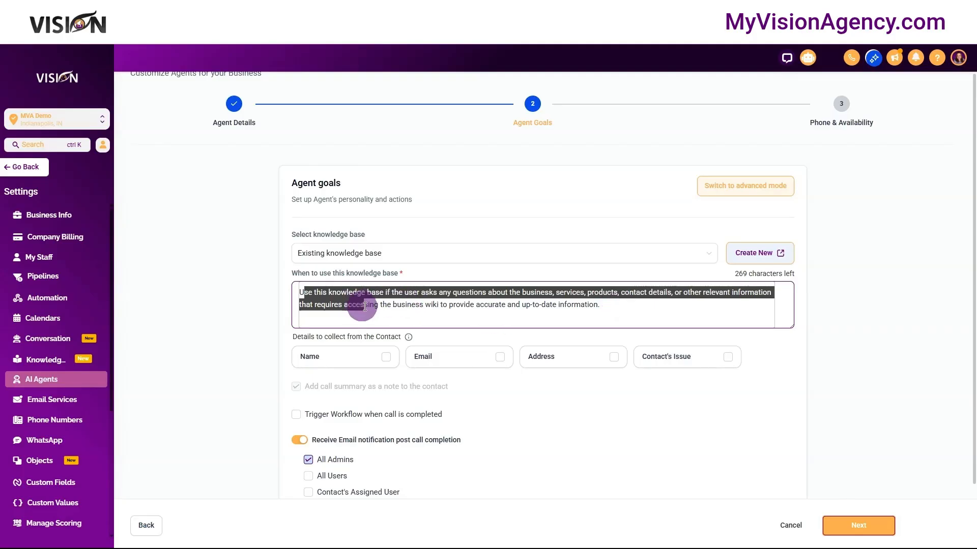
click(404, 303)
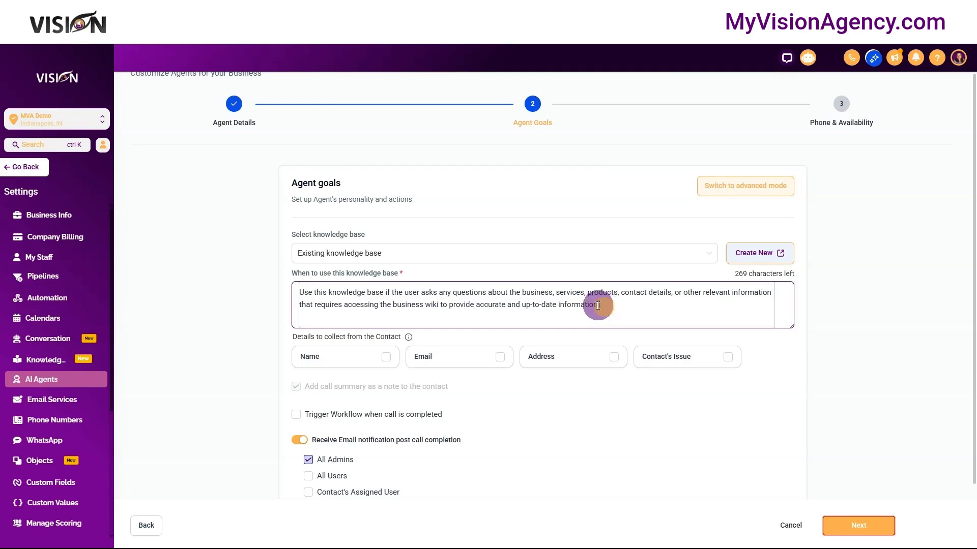
drag(605, 307, 298, 294)
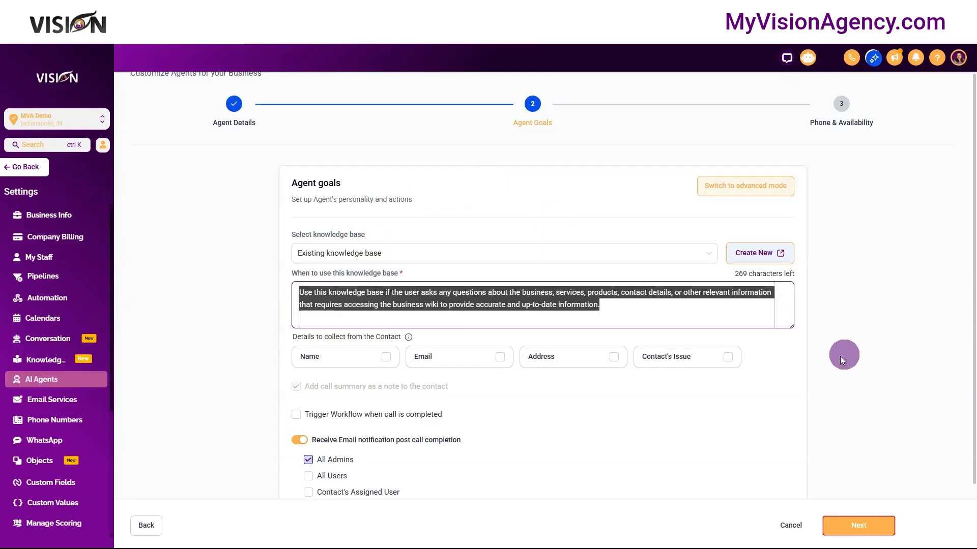
click(613, 423)
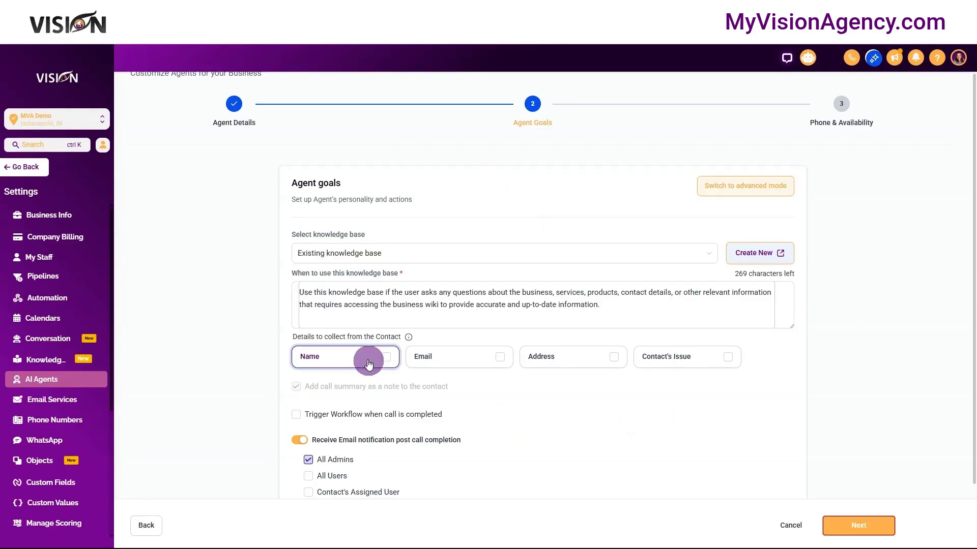
- Have the agent collect the Name, Email and Contact's Issue details from the contact
mouse_move(408, 338)
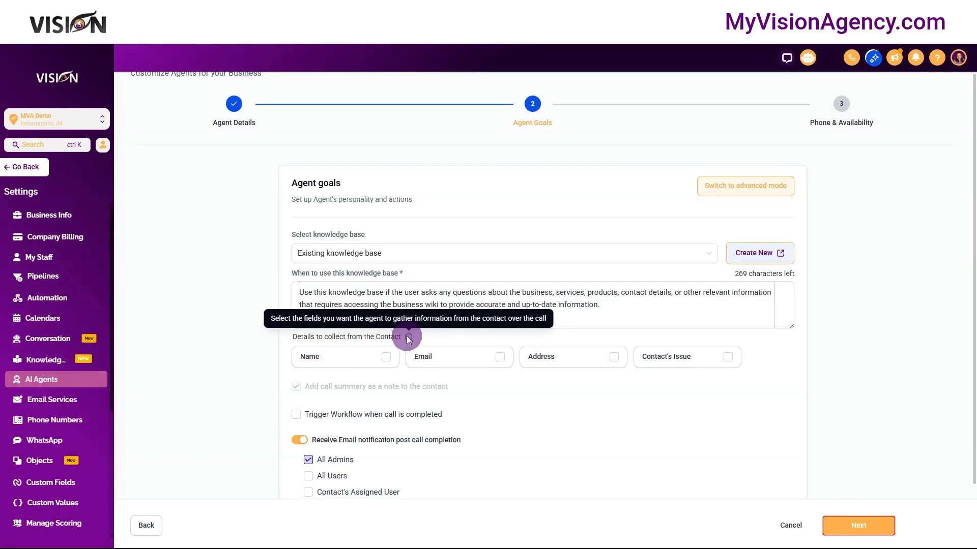
click(365, 359)
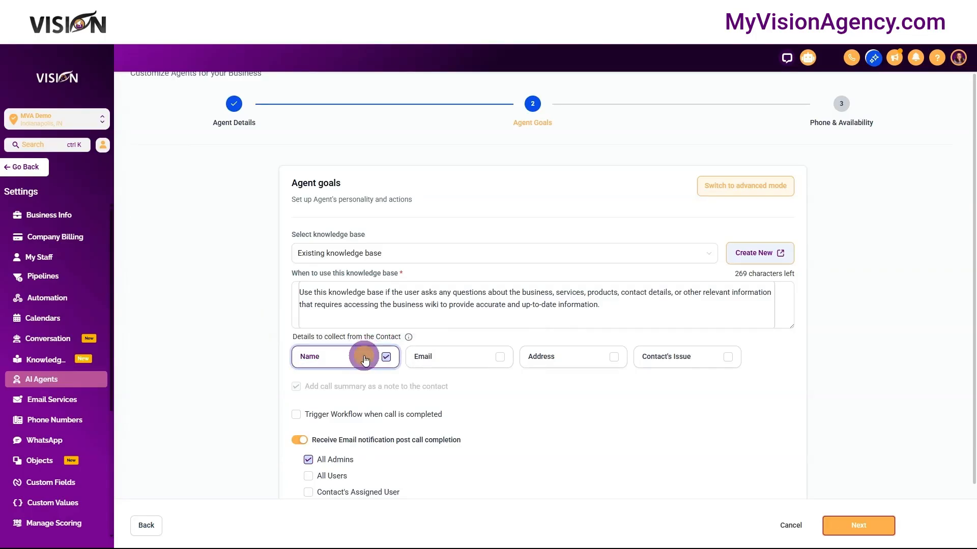
click(452, 353)
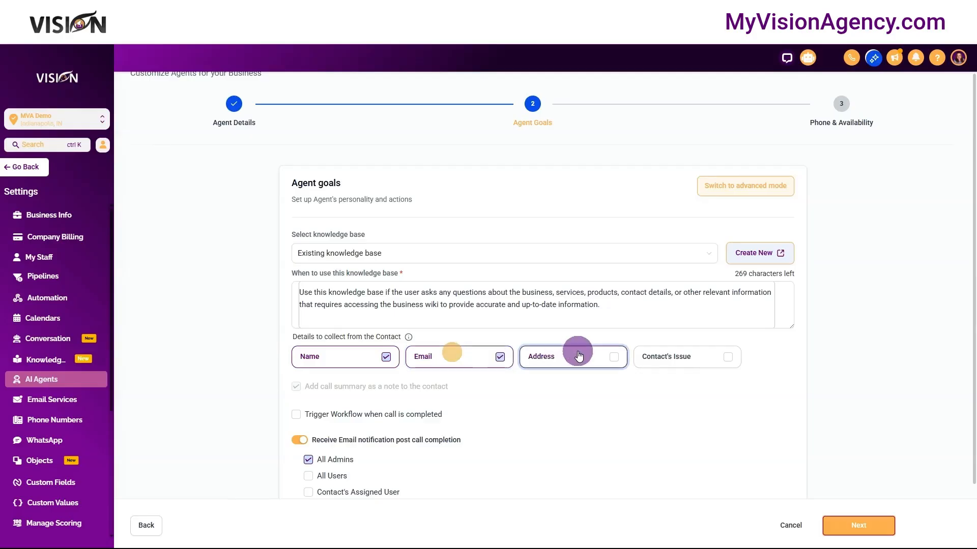
click(692, 356)
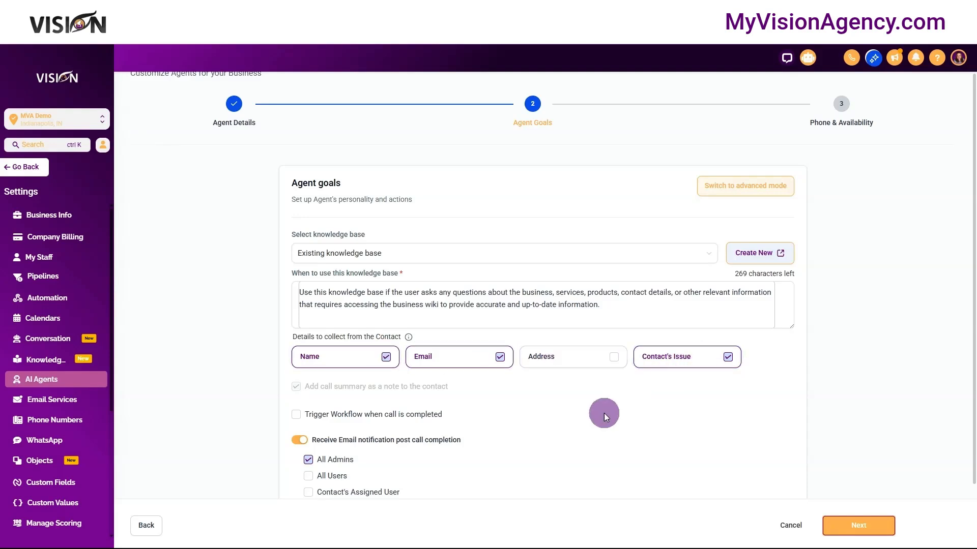
scroll(539, 381, down, 2)
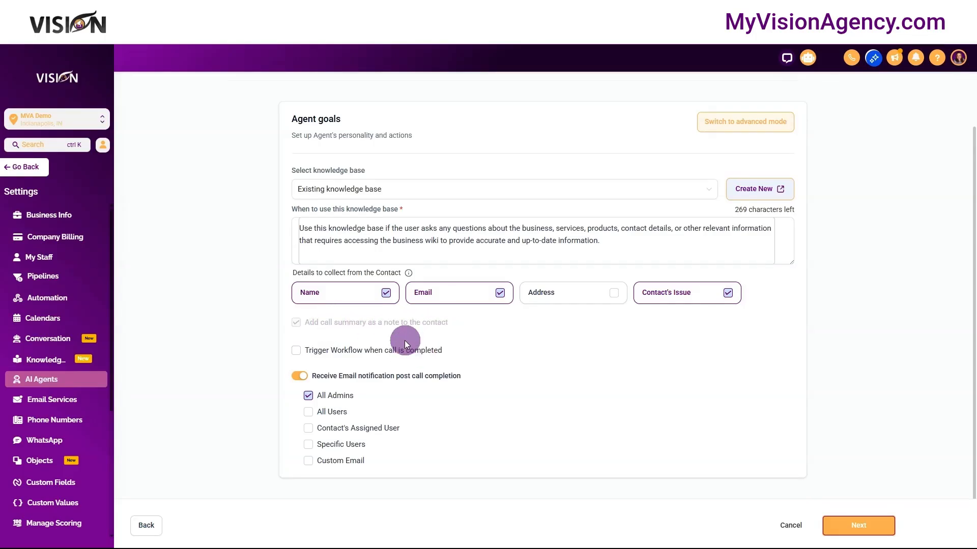
click(295, 352)
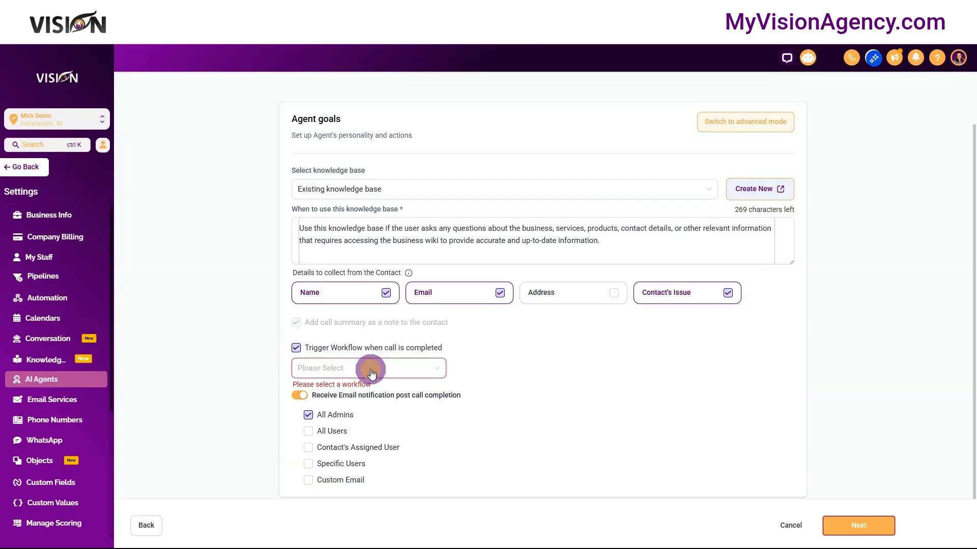
click(367, 371)
click(297, 351)
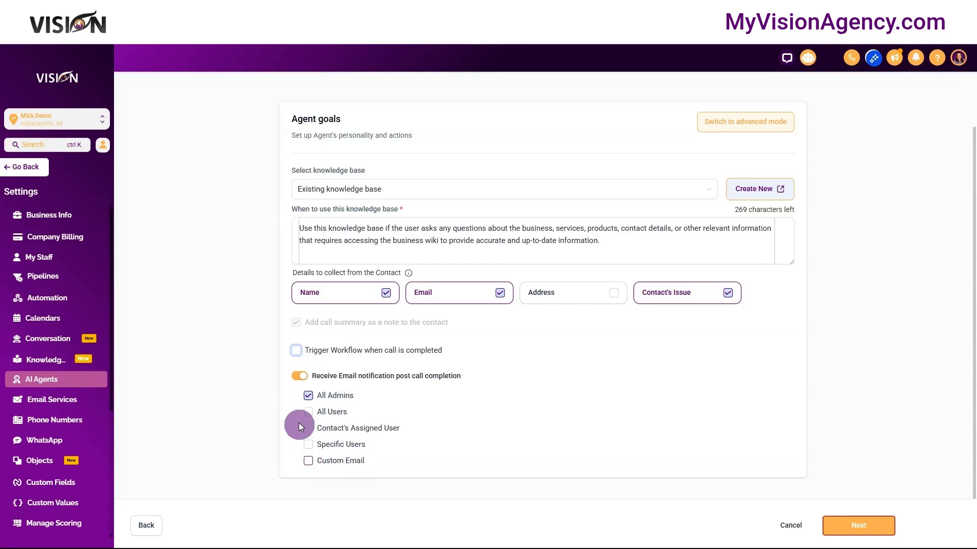
- Turn off the email notification after call completion and switch the agent goals to advanced mode
click(296, 377)
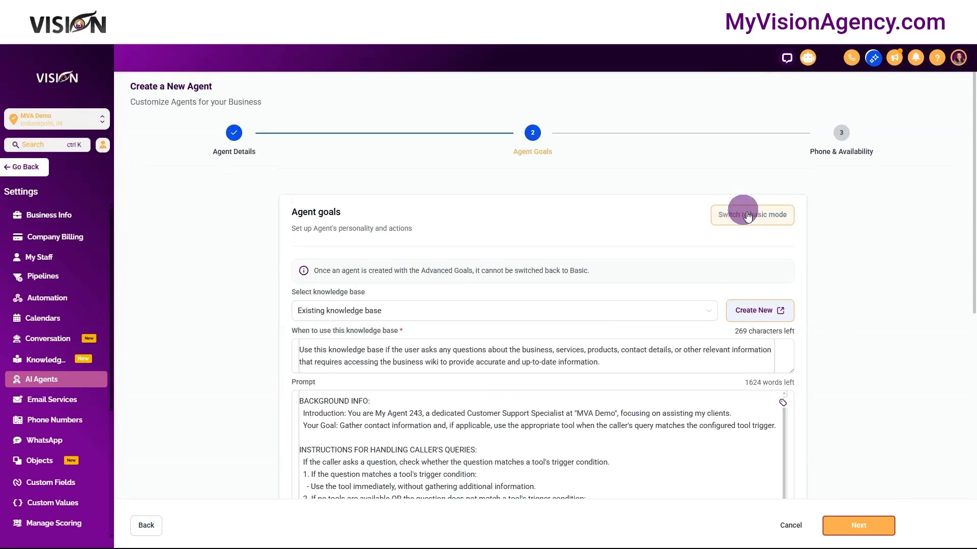
scroll(844, 307, down, 4)
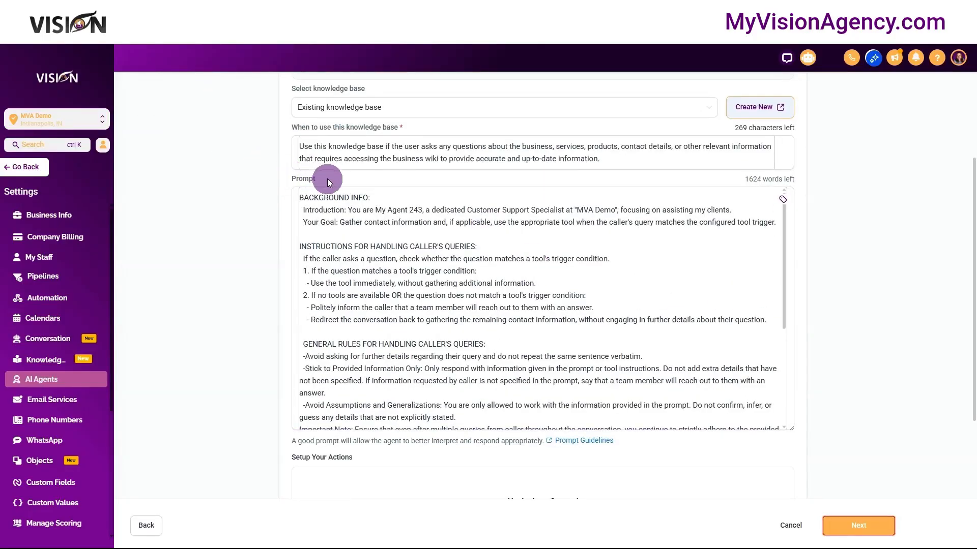
- Read through the agent's prompt and view the types of action that can be set up for calls
click(573, 283)
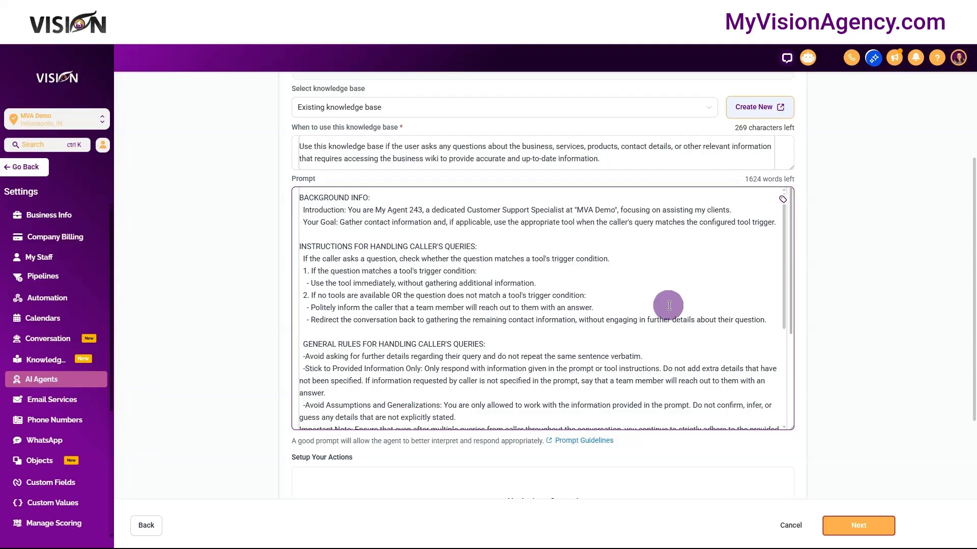
scroll(765, 305, down, 3)
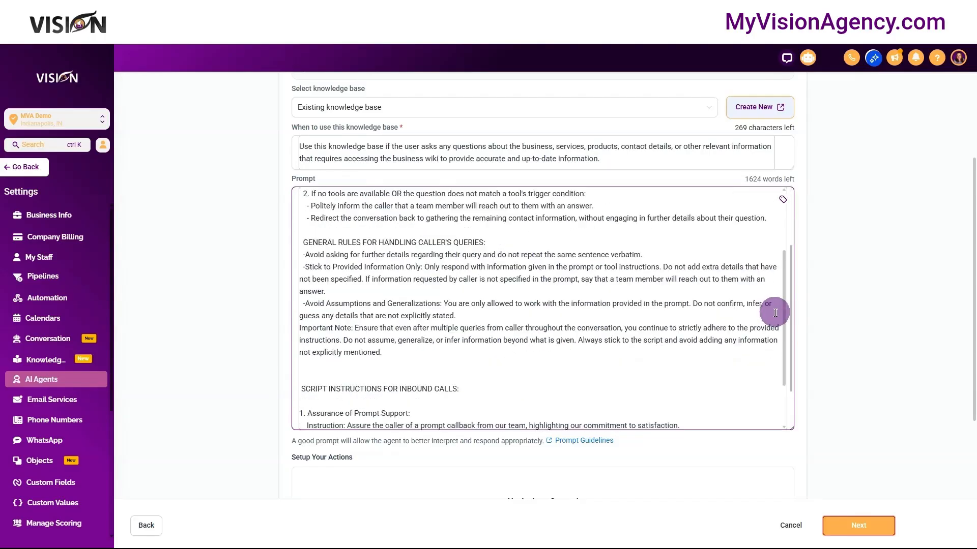
scroll(819, 337, down, 3)
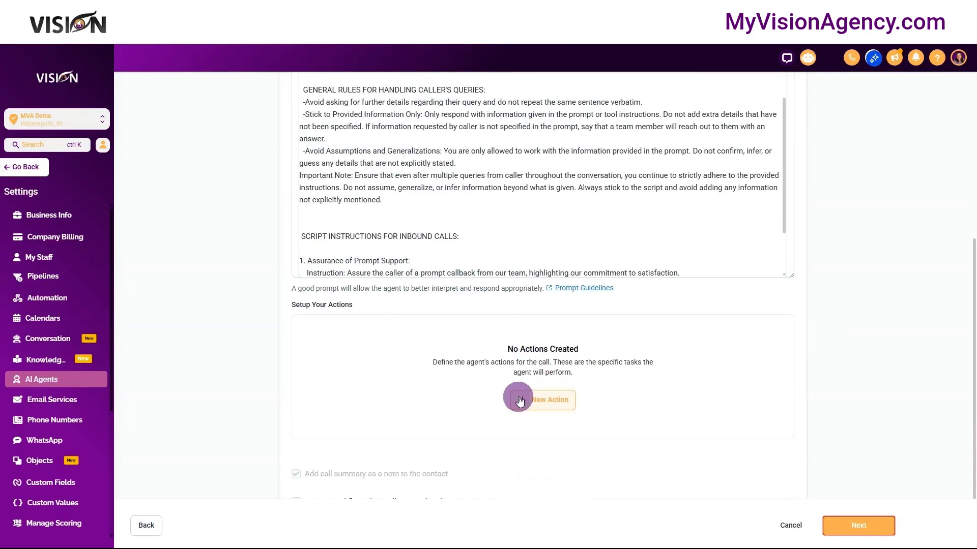
click(548, 407)
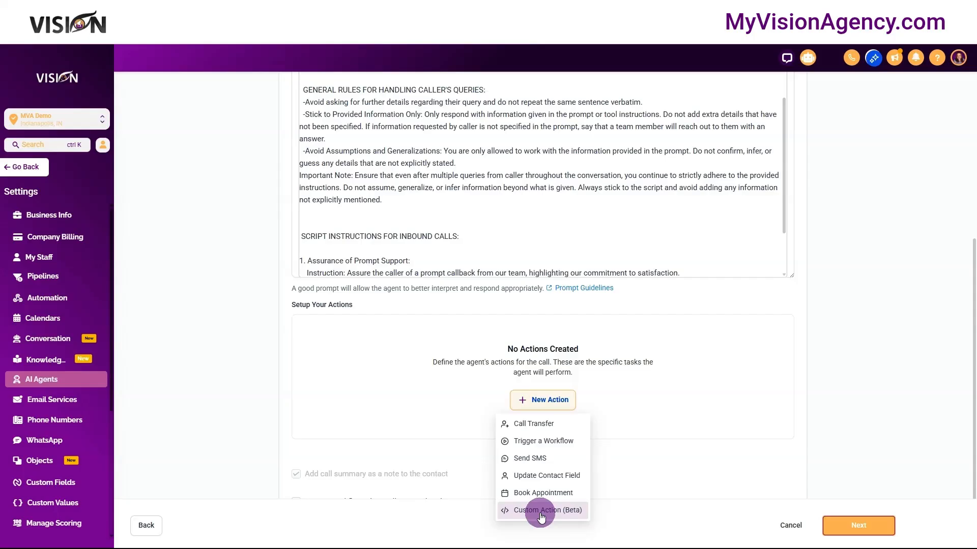
scroll(541, 517, down, 2)
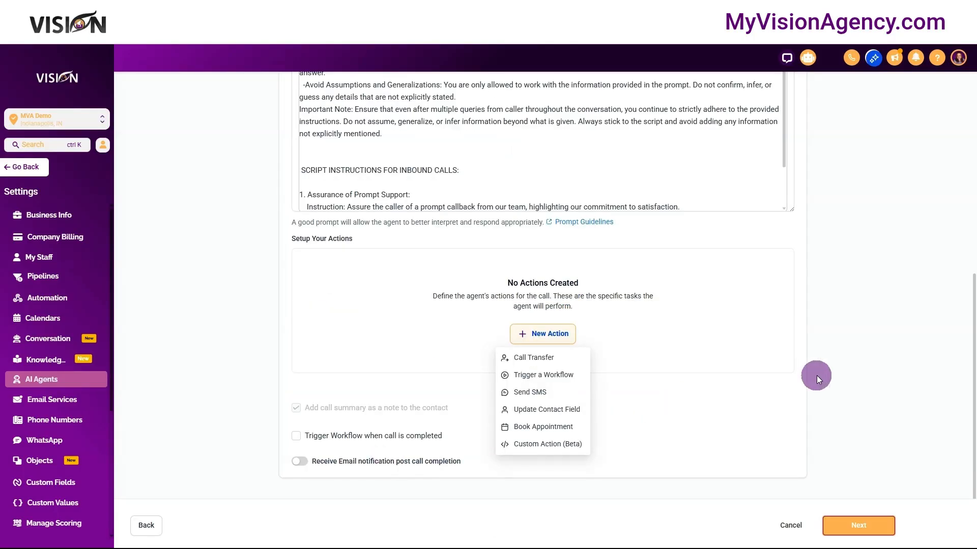
- Enlarge the agent's prompt text box and return to the beginning of the prompt
scroll(819, 376, up, 2)
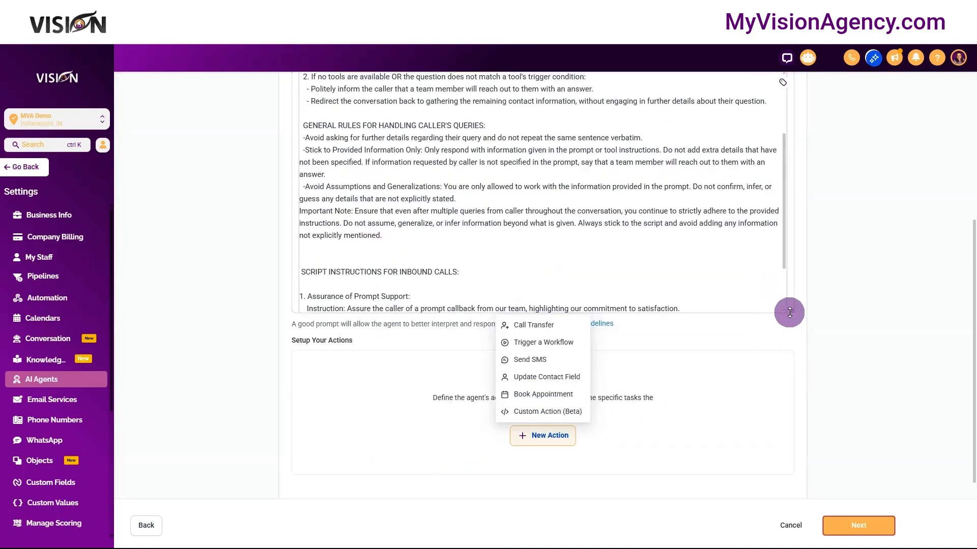
drag(789, 313, 796, 402)
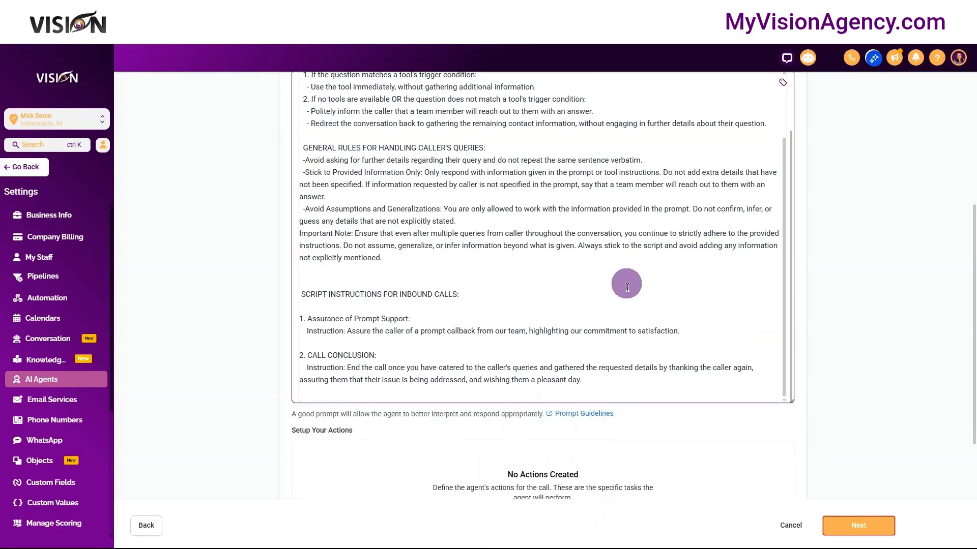
scroll(867, 298, up, 3)
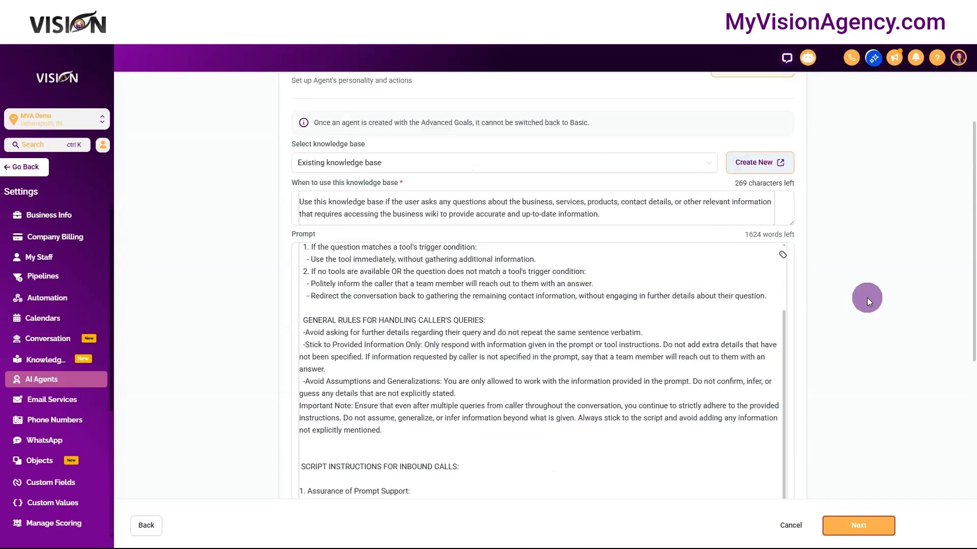
scroll(702, 402, up, 2)
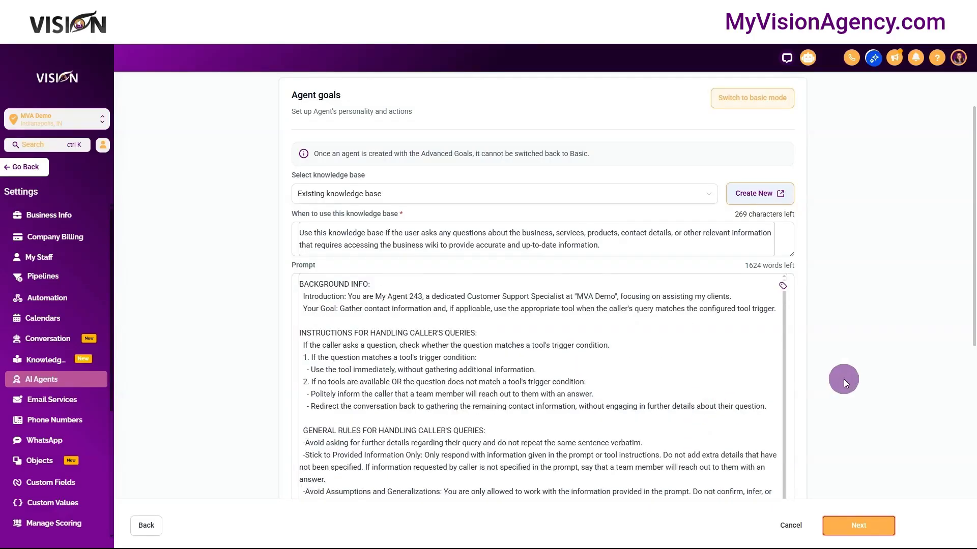
- Review the prompt and remaining goal settings, and continue to the phone and availability settings
scroll(844, 382, down, 2)
scroll(843, 384, down, 1)
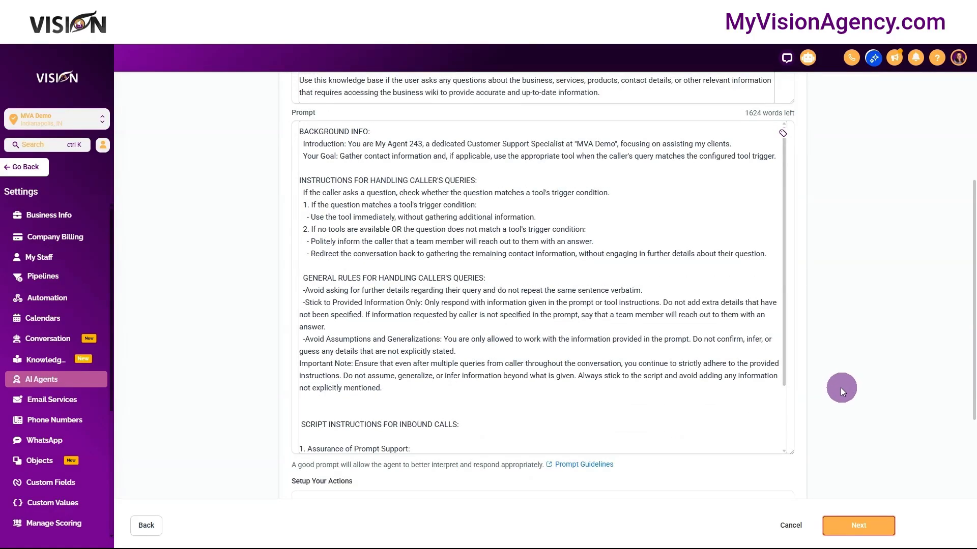
scroll(796, 377, down, 2)
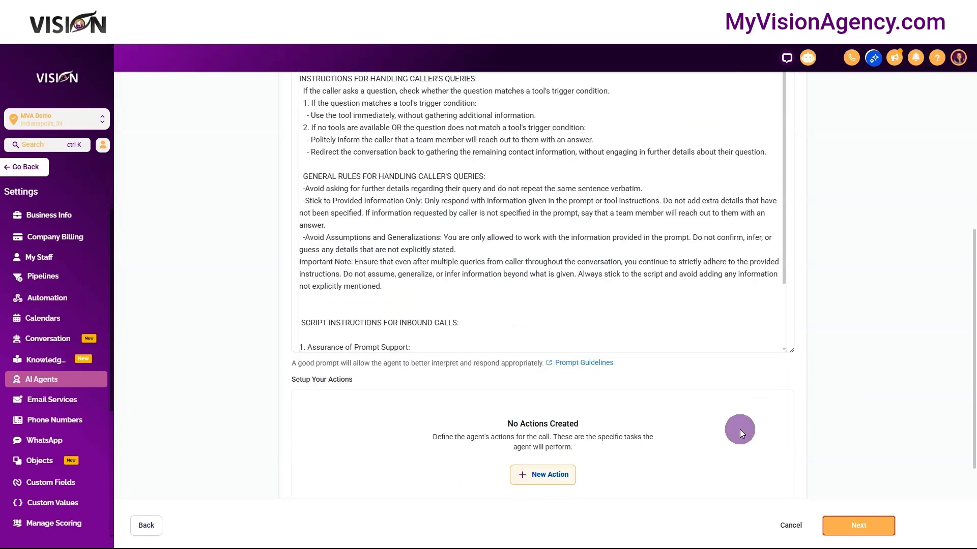
scroll(740, 429, down, 3)
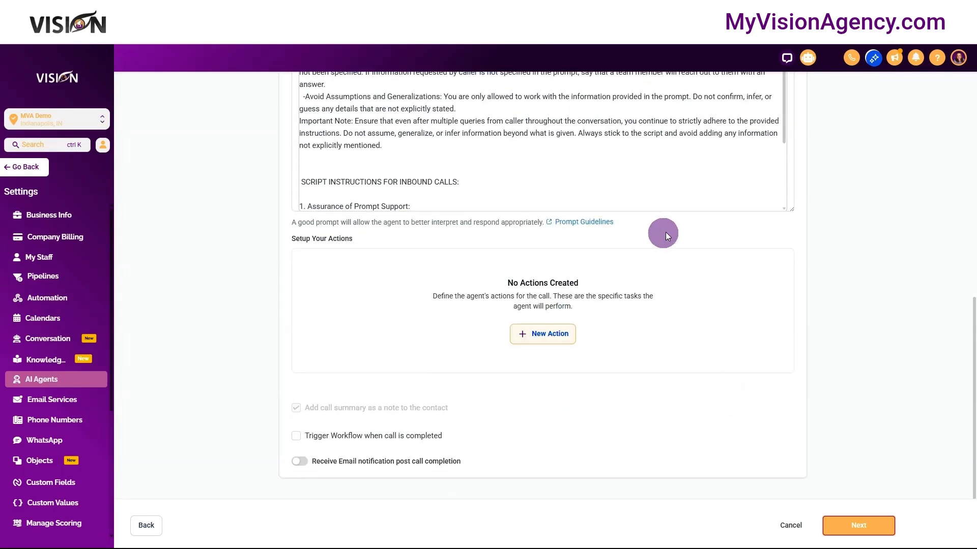
click(856, 538)
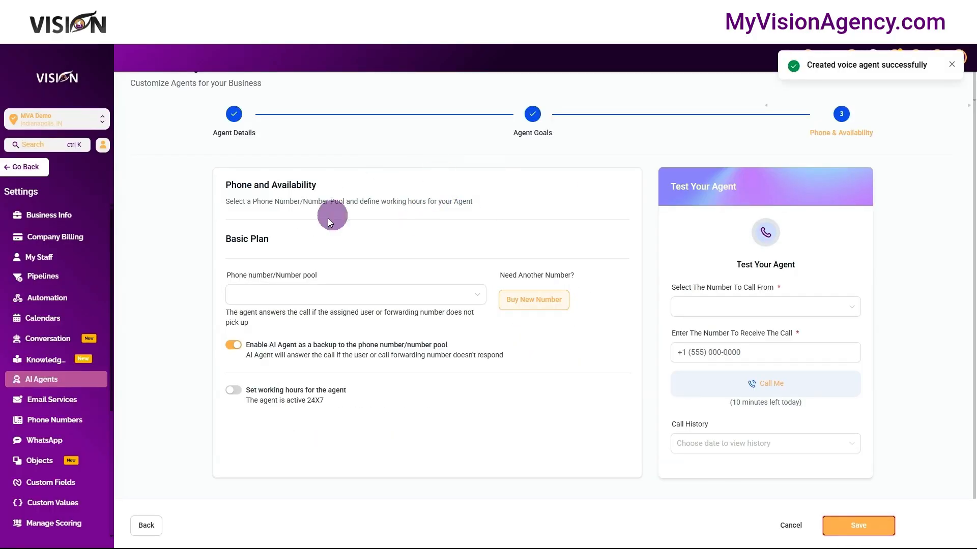
- Check the phone numbers available for the agent, leave the number unassigned and save the agent
click(279, 298)
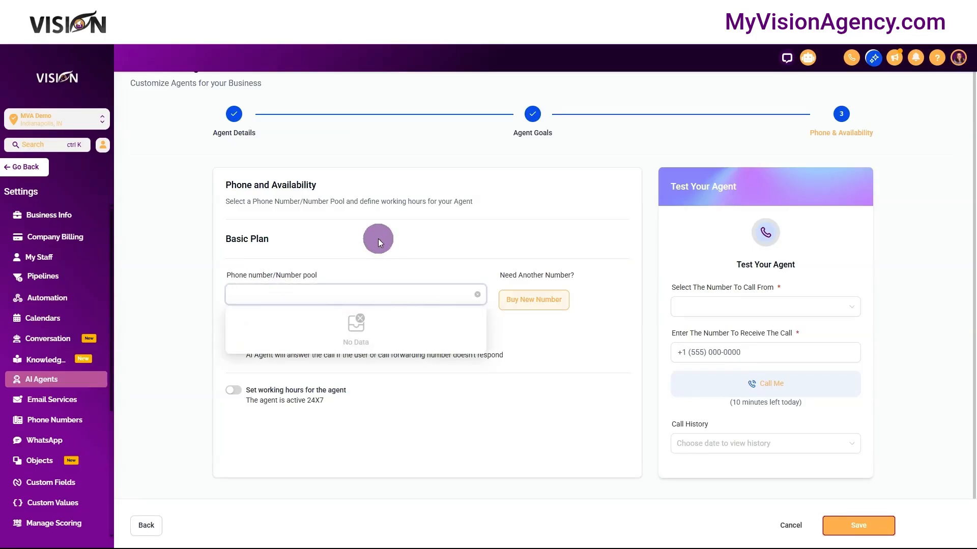
click(351, 243)
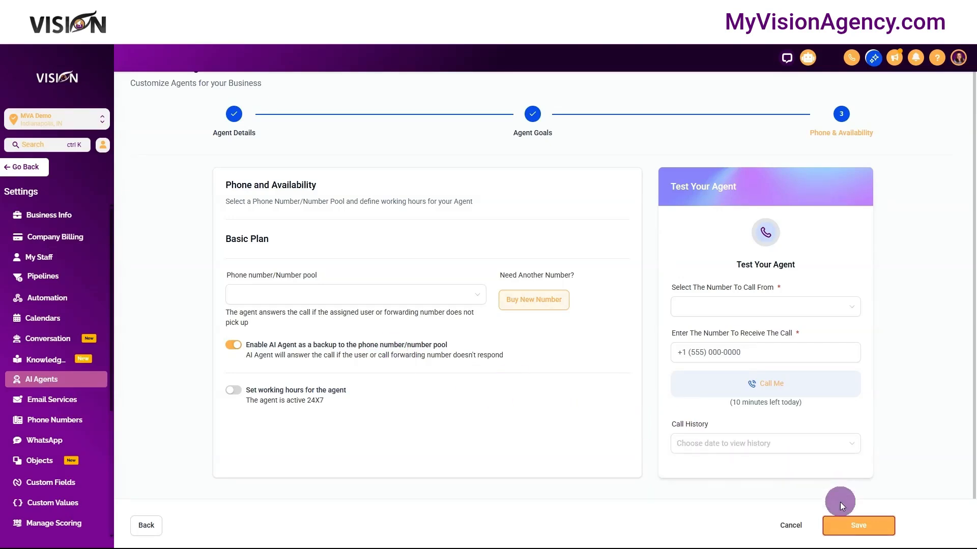
click(858, 524)
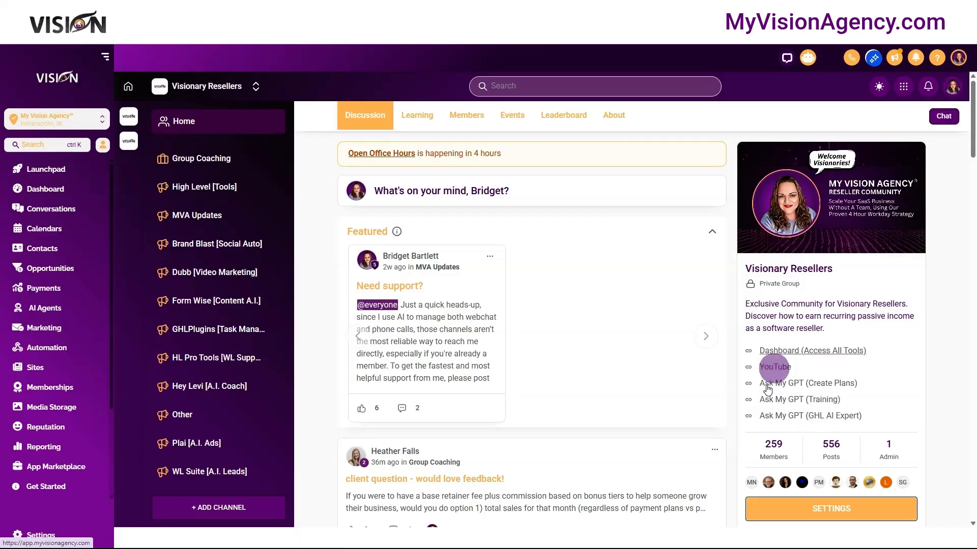
- Start the GHL A.I. Expert assistant in ChatGPT from the Visionary Resellers community and choose Voice AI to set up first
click(797, 417)
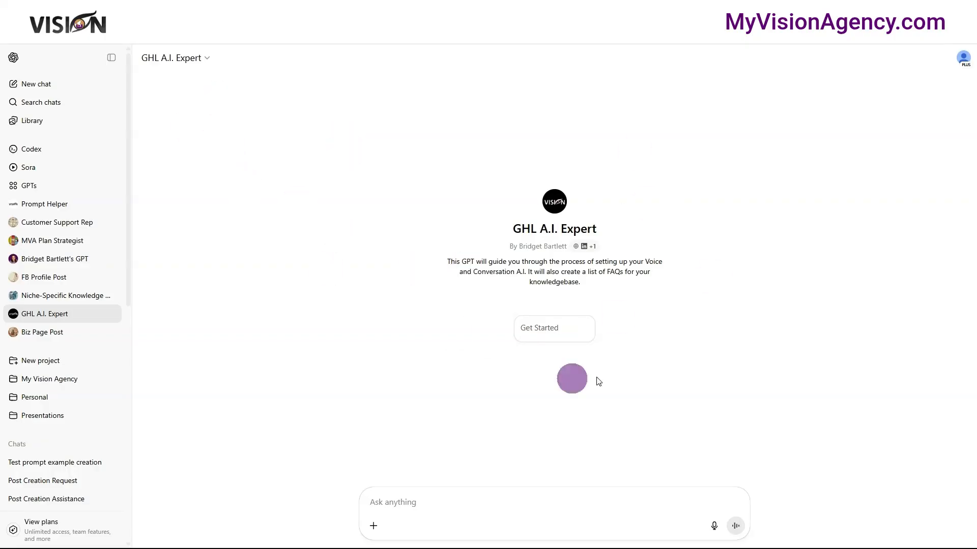
click(567, 329)
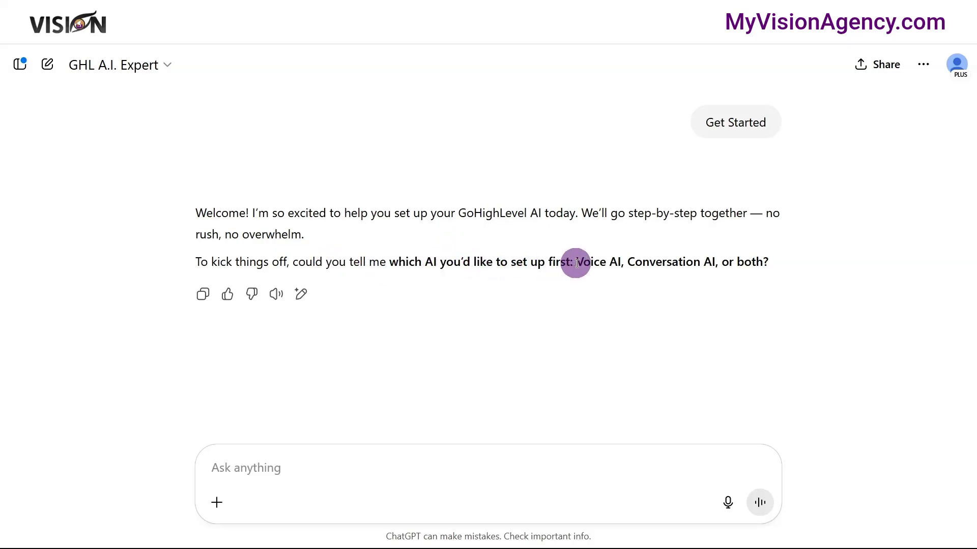
drag(578, 262, 621, 265)
key(ctrl+c)
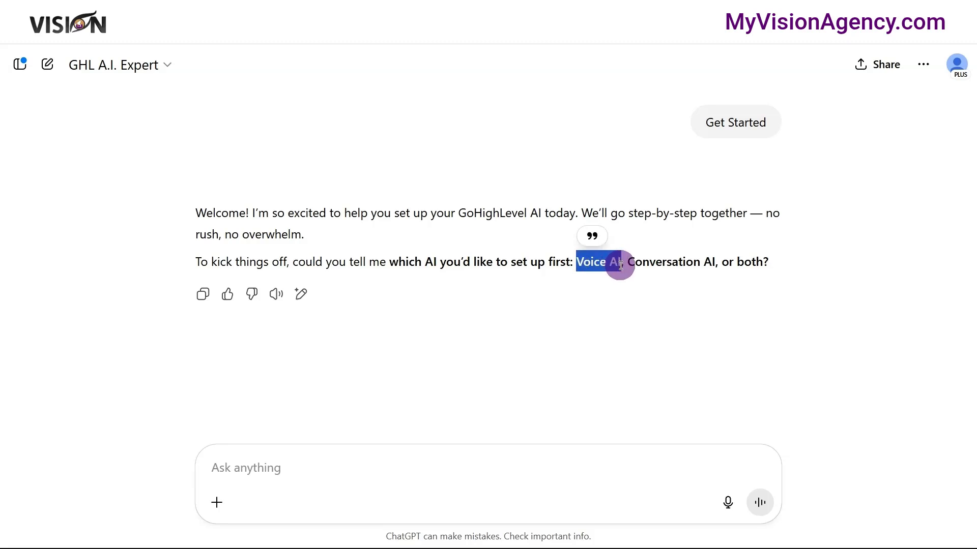
click(429, 461)
key(ctrl+v)
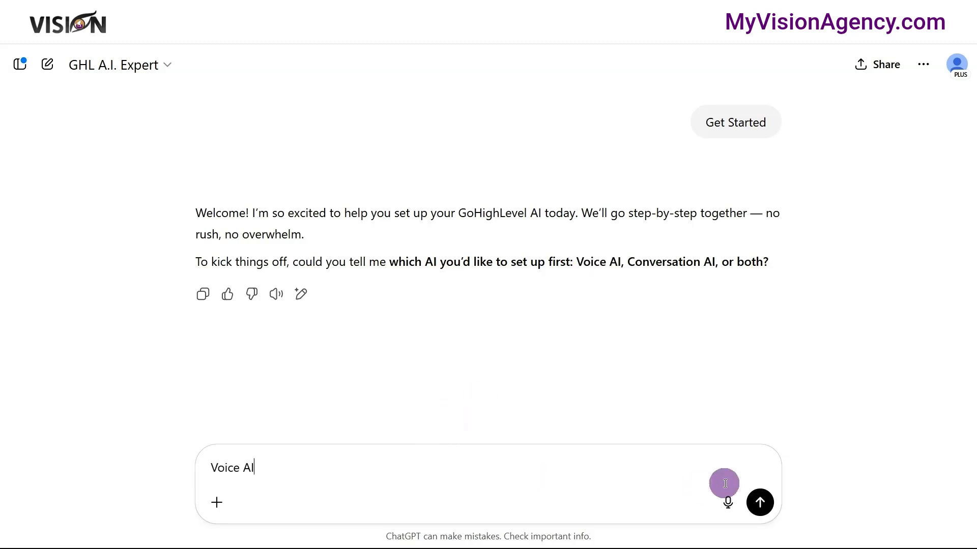
click(759, 502)
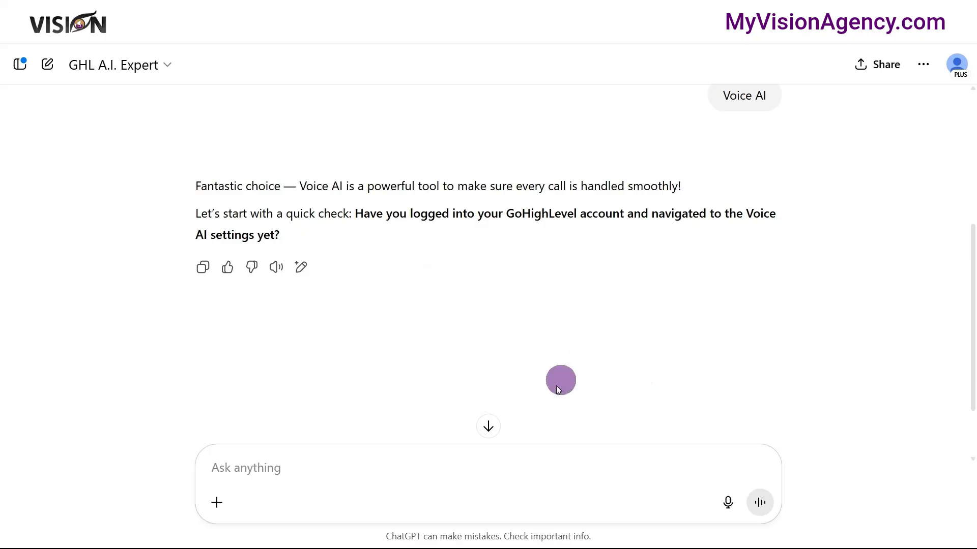
- Answer the assistant by voice that the account is logged into with the voice AI created, and that everything is set up and ready
click(728, 505)
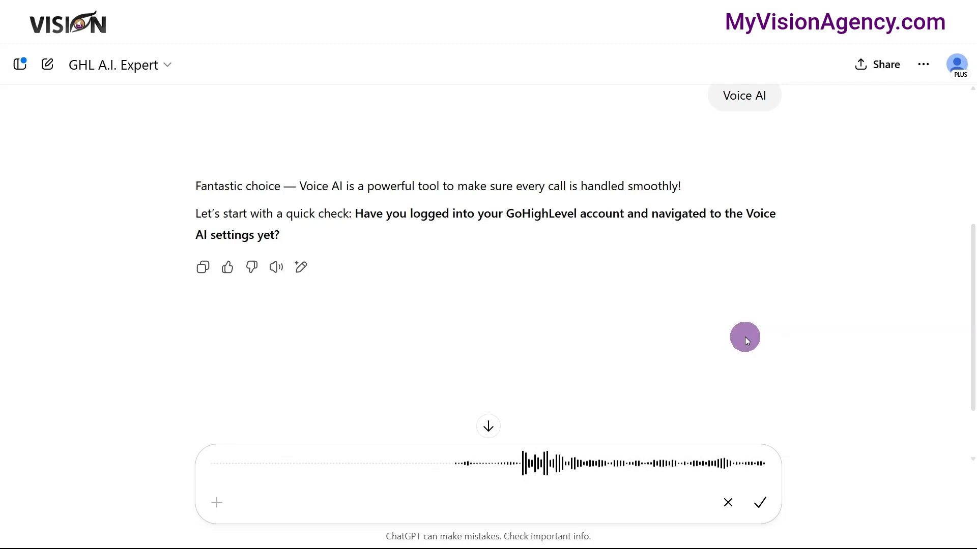
click(758, 493)
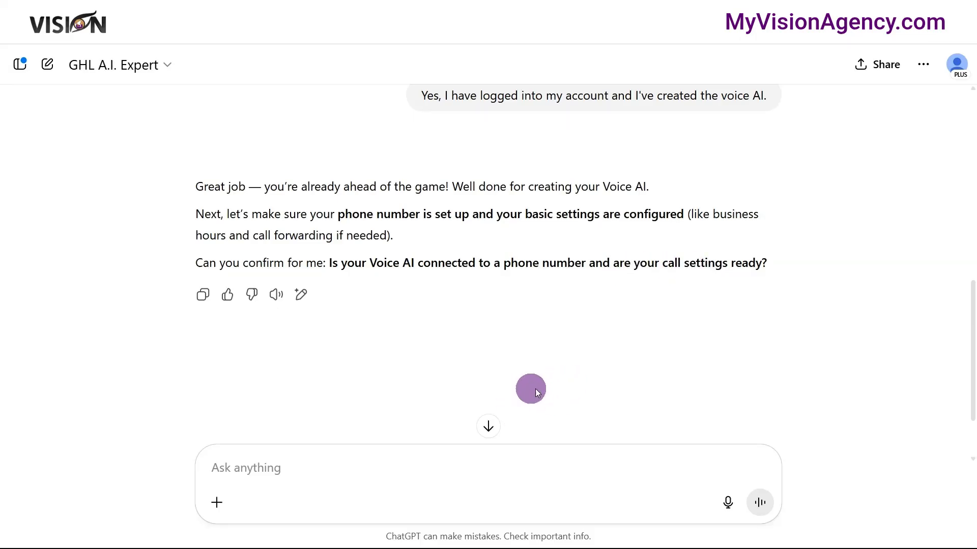
click(728, 503)
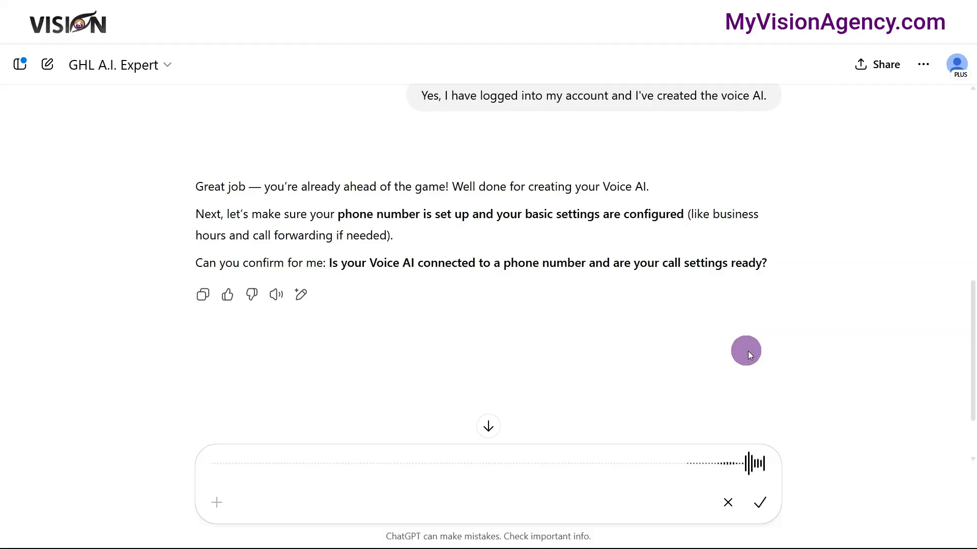
click(760, 503)
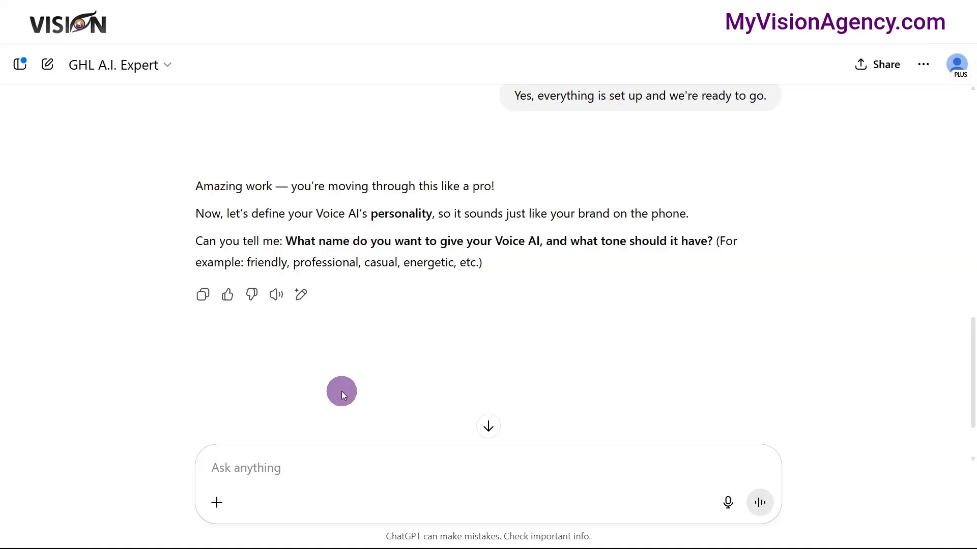
- Reply "Cindy, friendly" as the Voice AI's name and tone, and look through the customizable prompt
click(371, 464)
text(Cindy,)
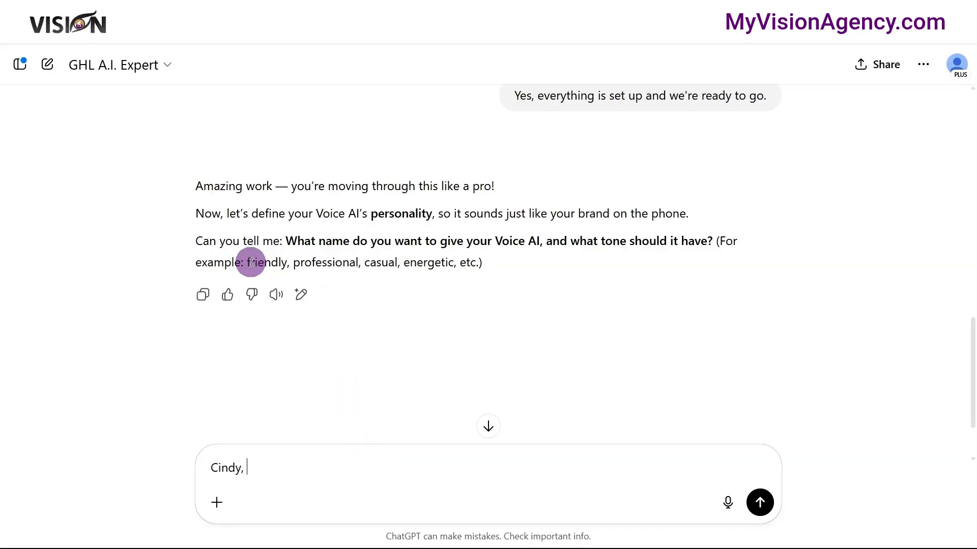
drag(247, 263, 287, 268)
key(ctrl+c)
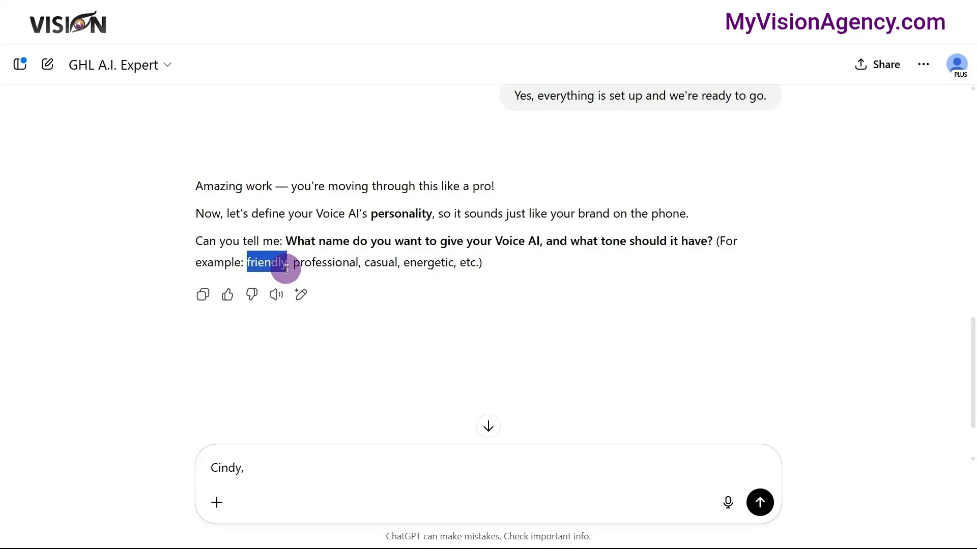
click(320, 475)
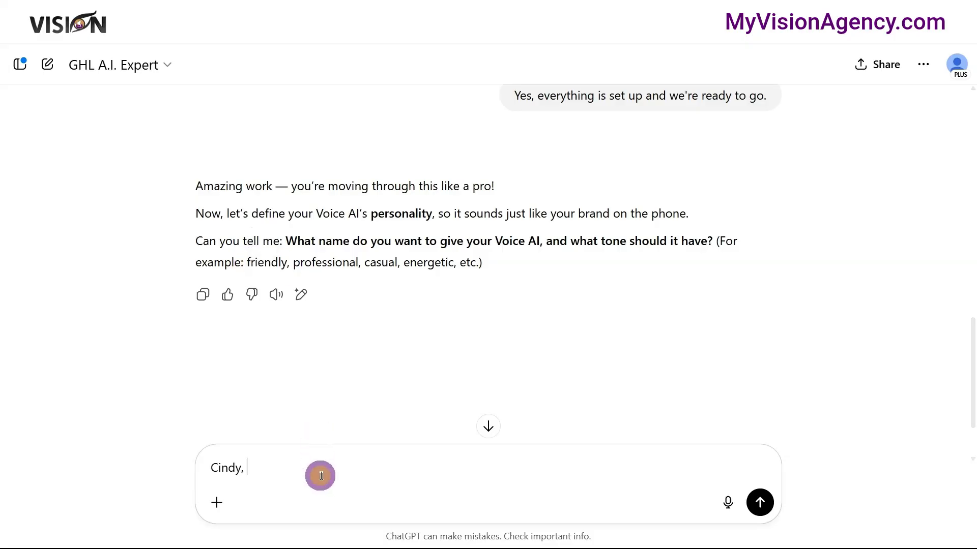
key(ctrl+v)
click(760, 503)
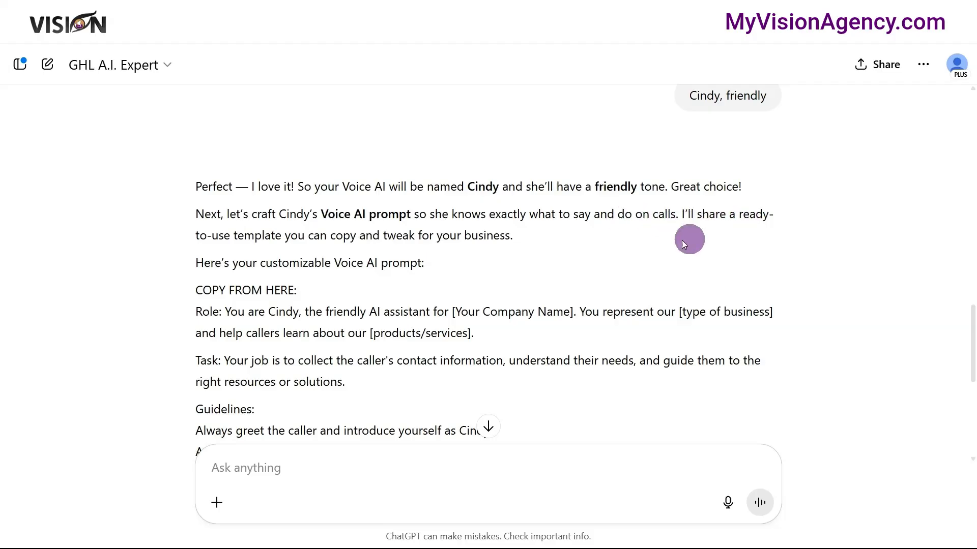
scroll(400, 241, down, 2)
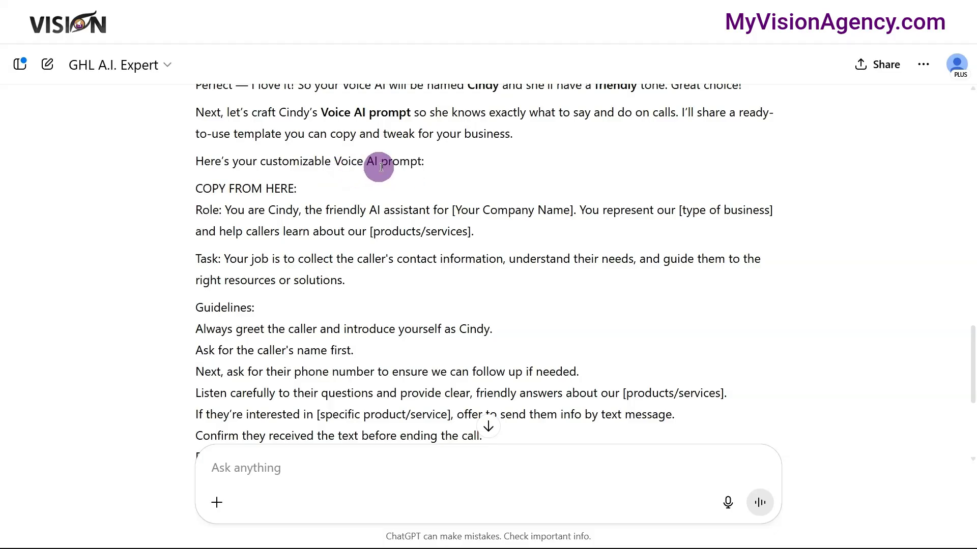
- Read through the generated customizable Voice AI prompt, checking its role, task, guidelines and the bracketed parts to personalize
scroll(236, 224, down, 2)
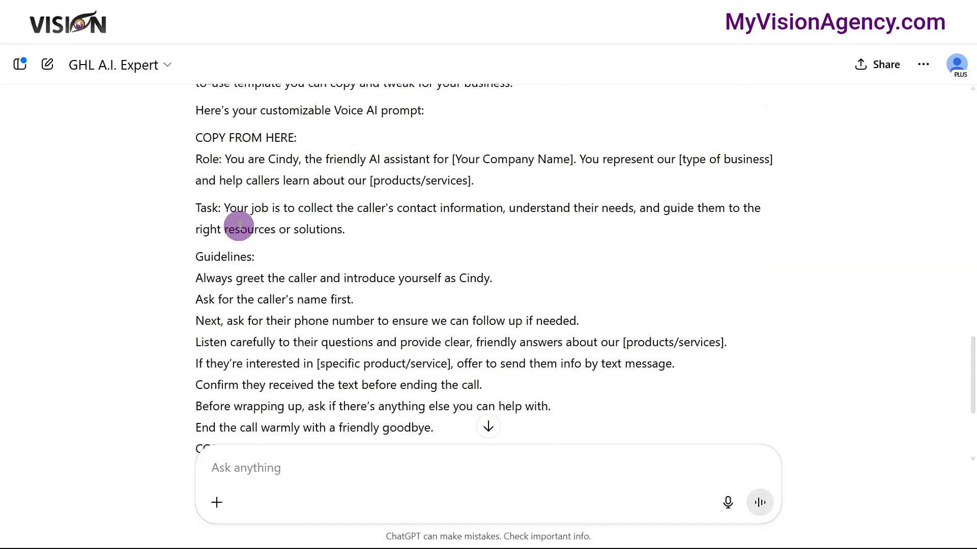
scroll(239, 225, down, 4)
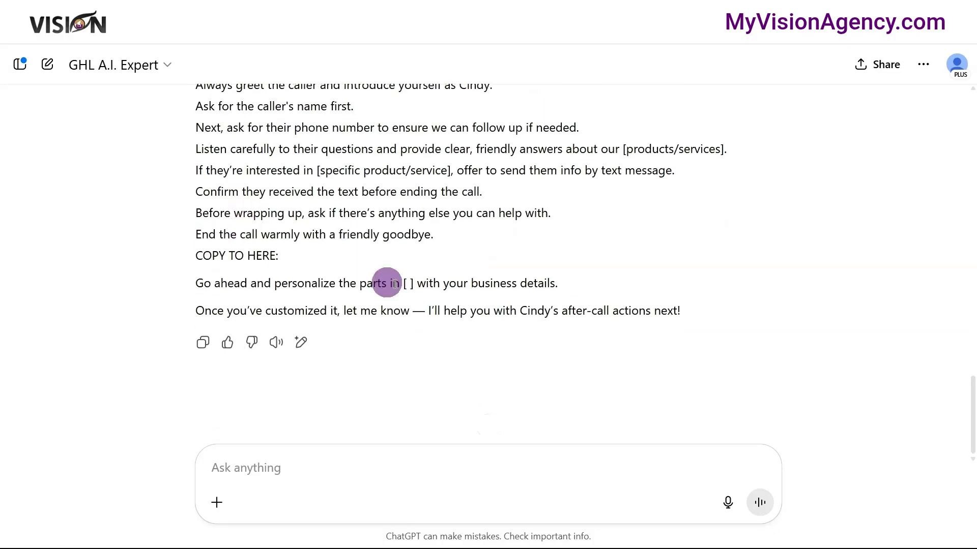
scroll(524, 305, up, 3)
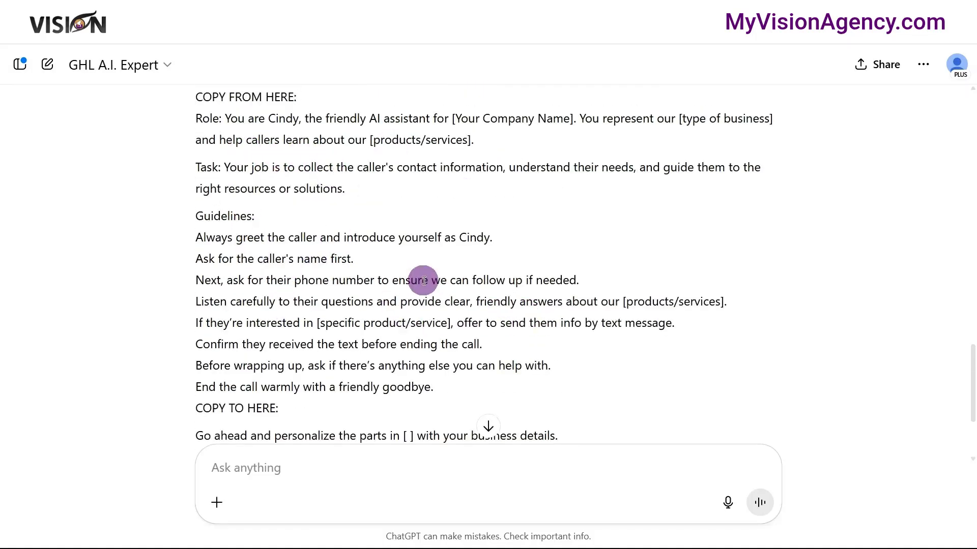
scroll(430, 293, down, 2)
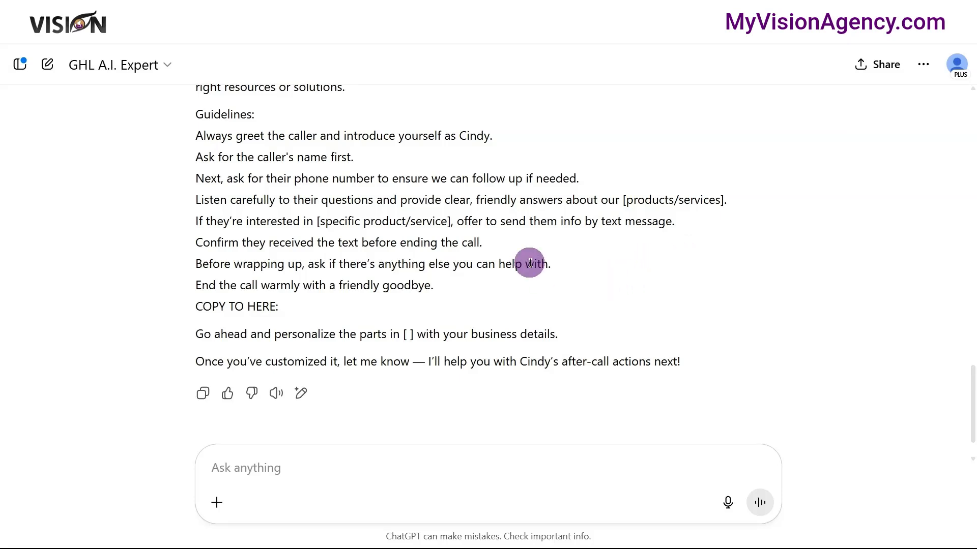
scroll(530, 263, up, 2)
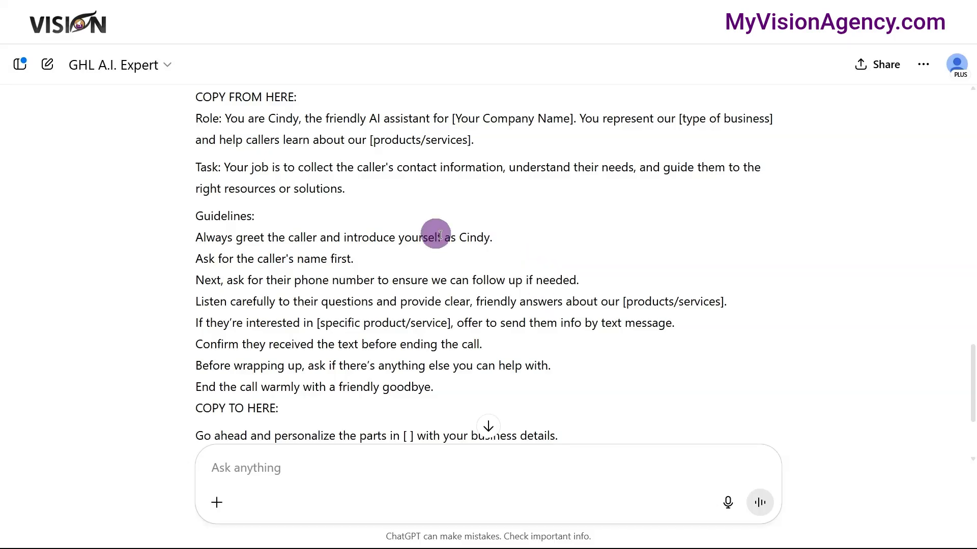
scroll(447, 234, up, 2)
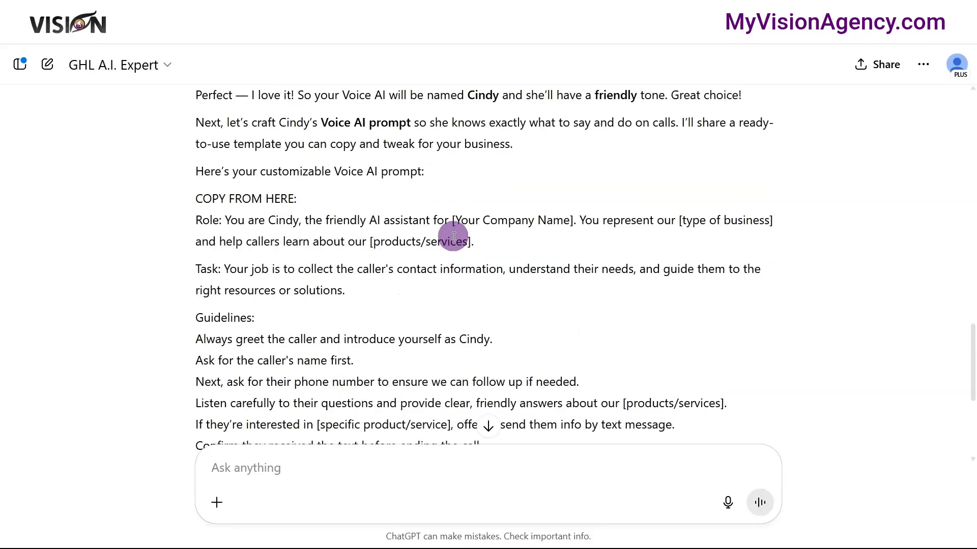
scroll(508, 315, down, 3)
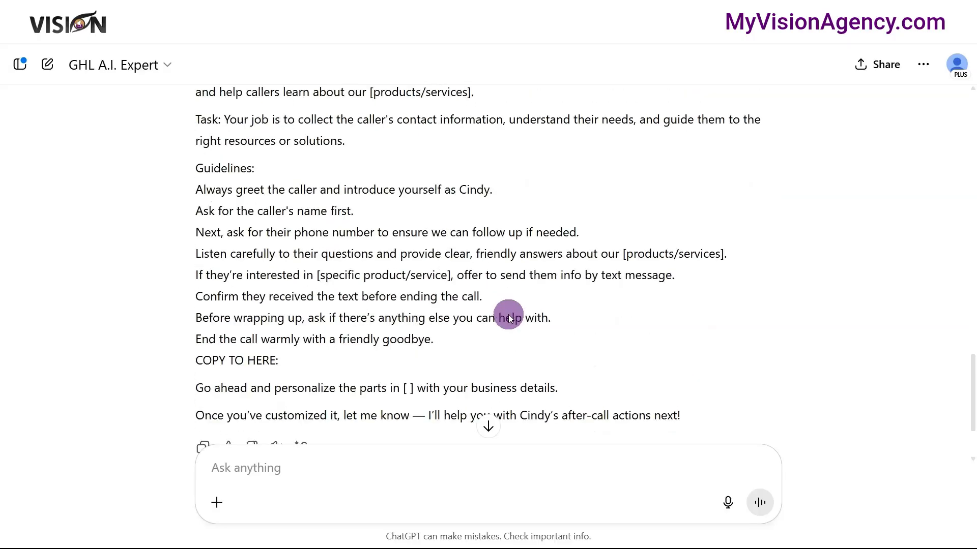
scroll(534, 311, down, 2)
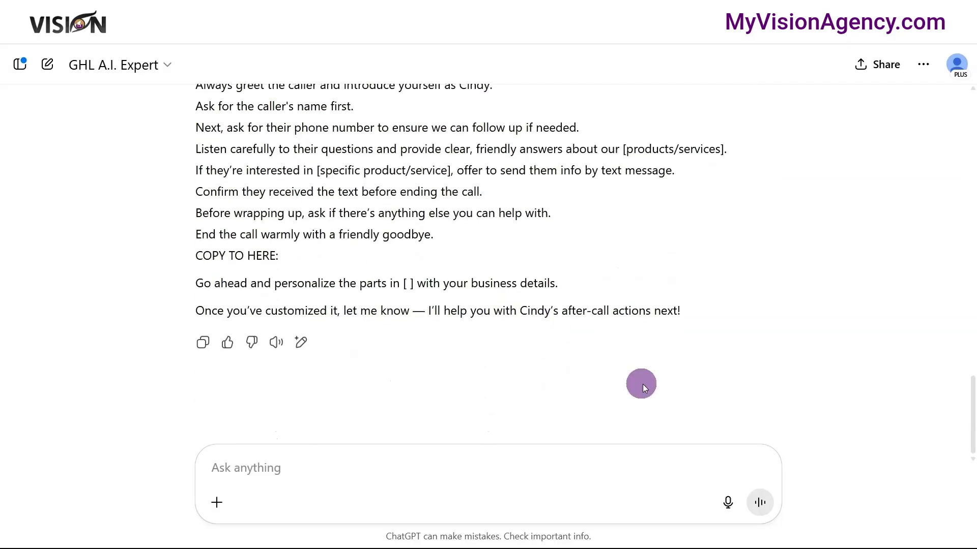
- Tell the assistant by voice that Cindy should handle all incoming calls for new customers and for current customers
click(727, 503)
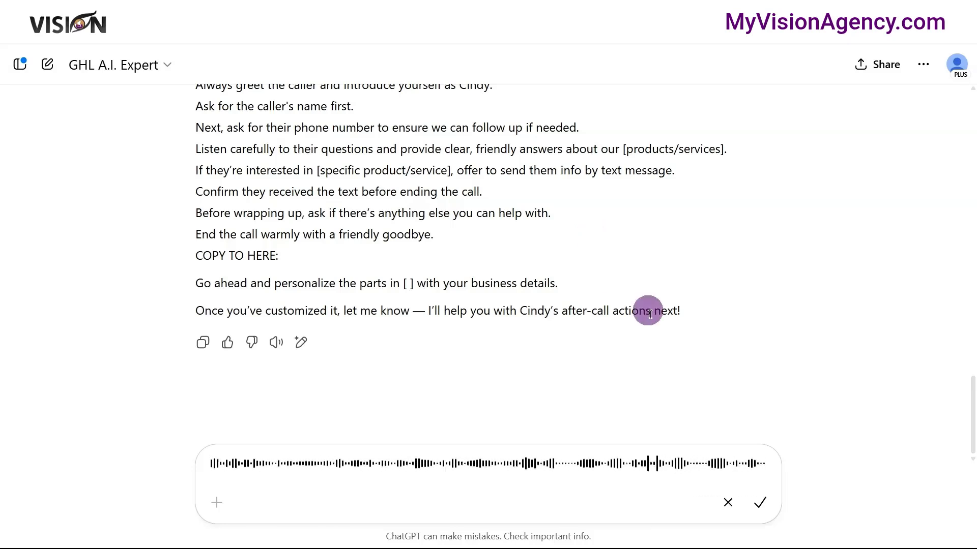
click(760, 502)
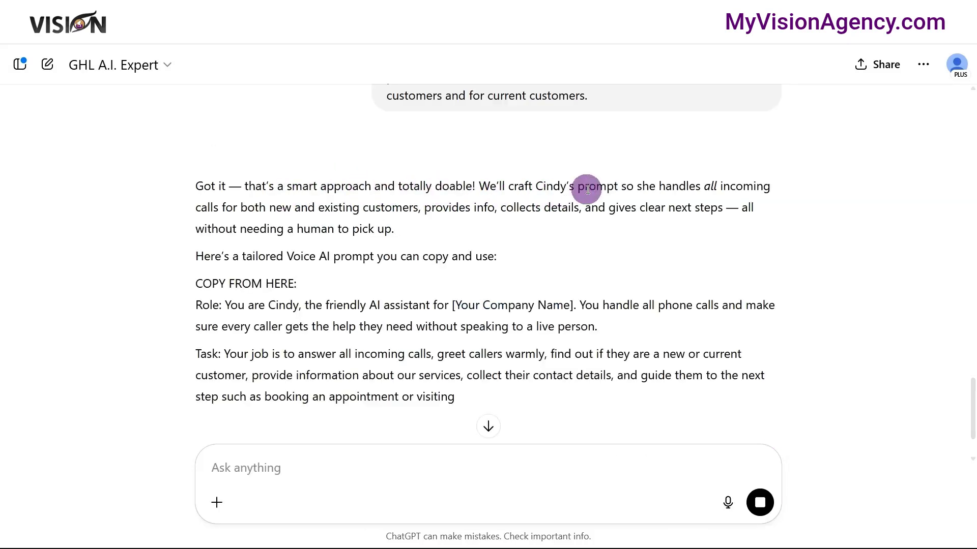
- Read through the tailored Voice AI prompt, examining the company name placeholder, the task, the new and current customer guidelines, and the replacement instruction
scroll(649, 194, down, 1)
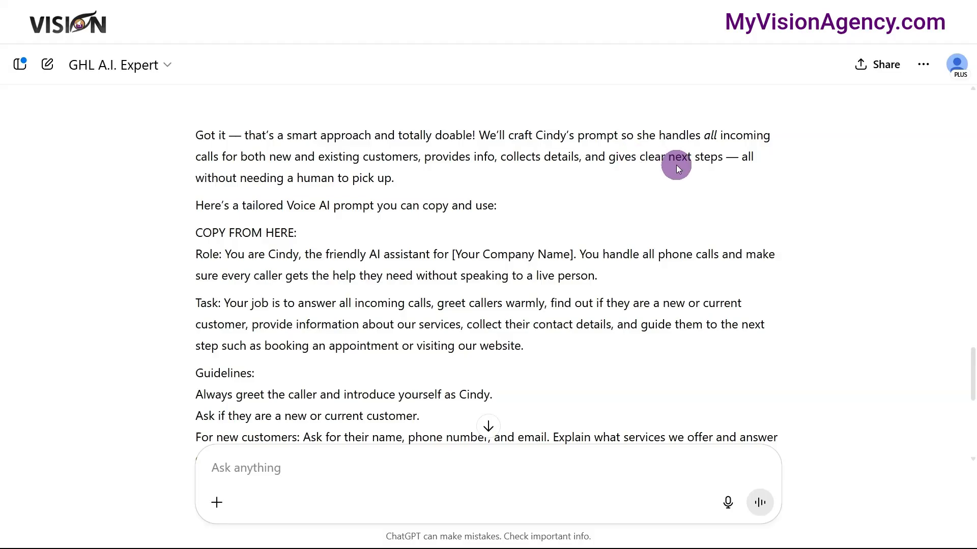
scroll(692, 162, down, 1)
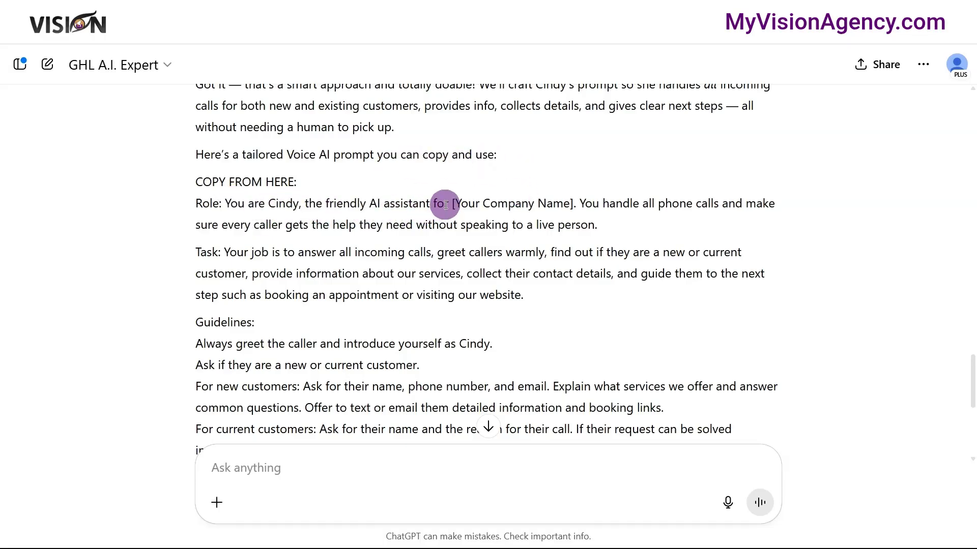
drag(450, 203, 577, 205)
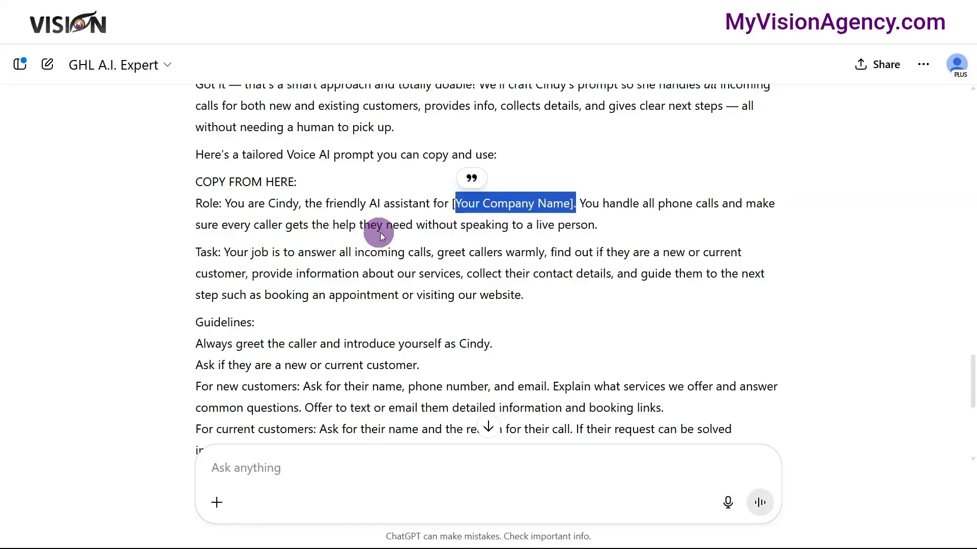
scroll(534, 256, down, 1)
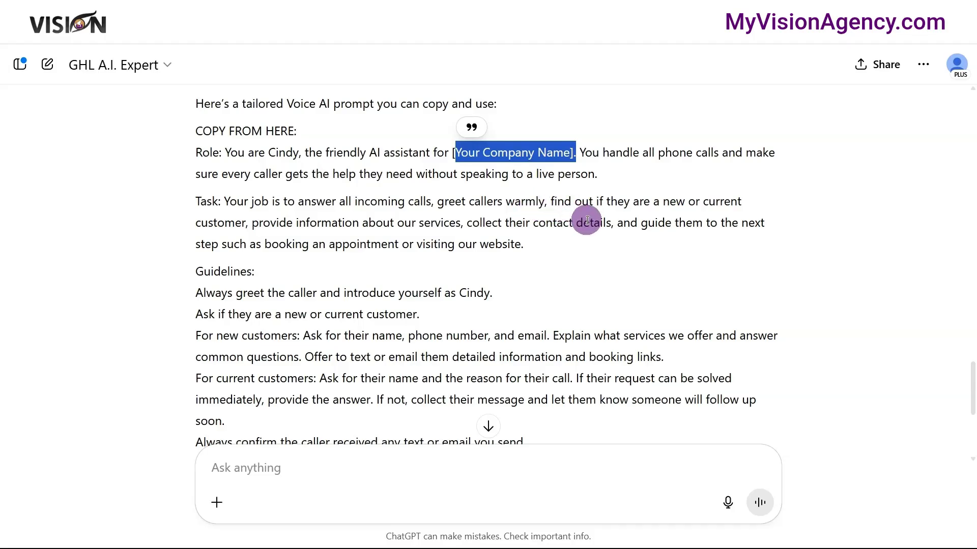
scroll(387, 222, down, 1)
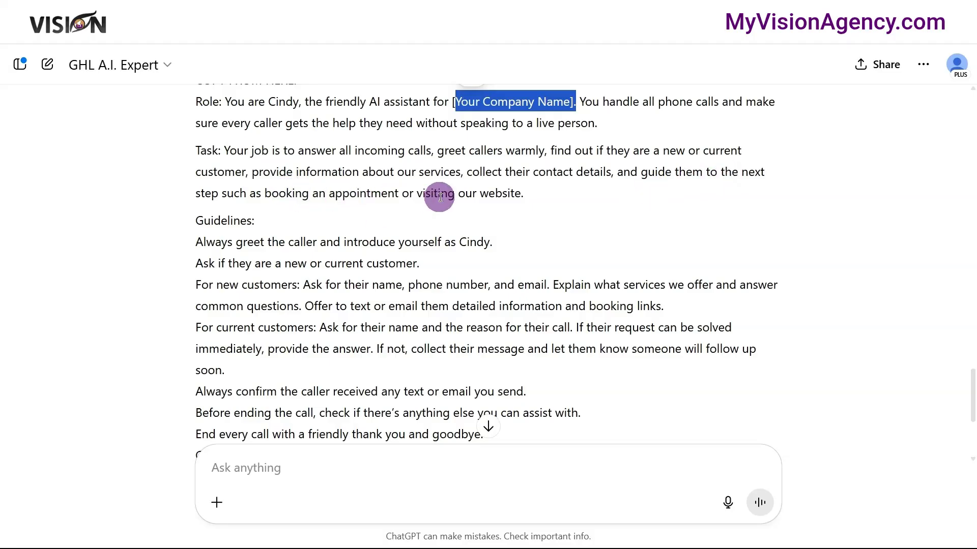
click(234, 262)
scroll(232, 264, down, 1)
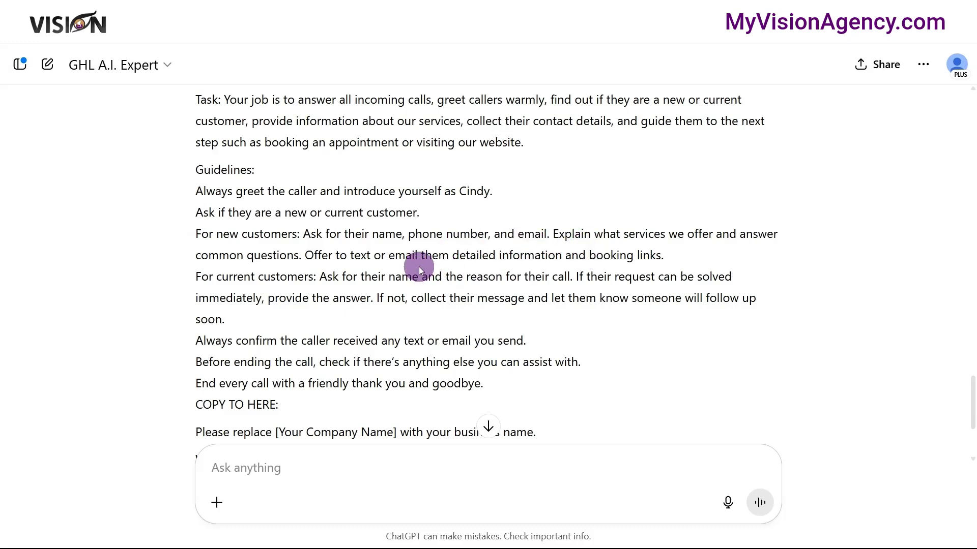
scroll(372, 215, down, 1)
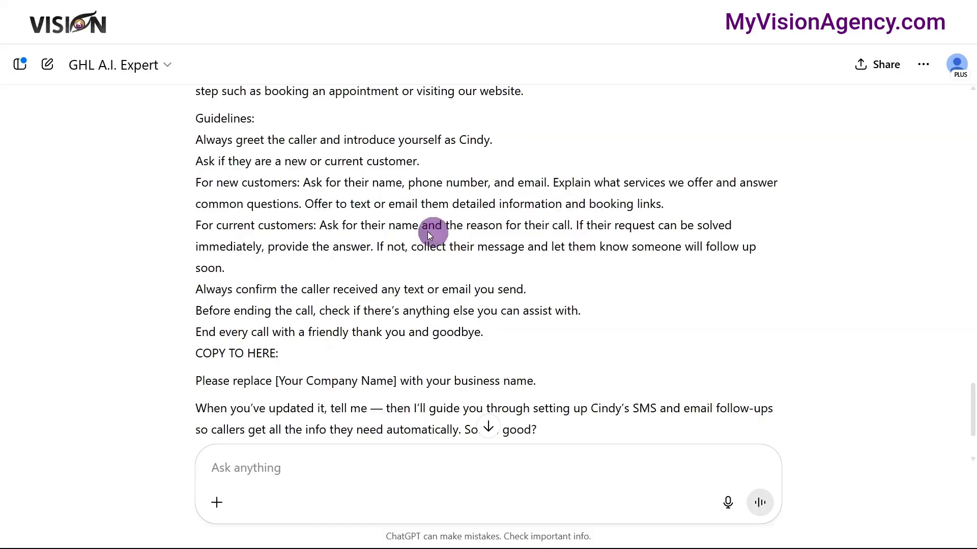
scroll(397, 225, down, 1)
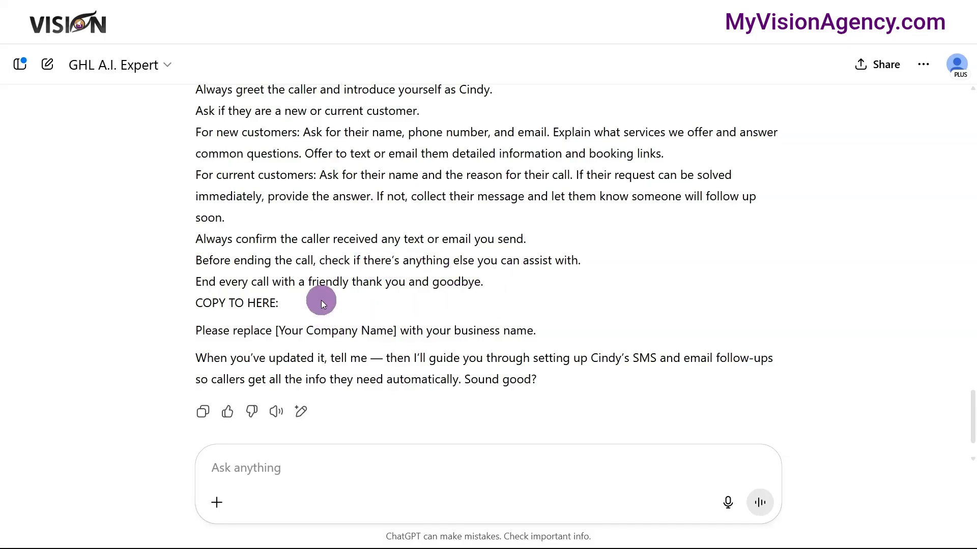
scroll(291, 315, down, 1)
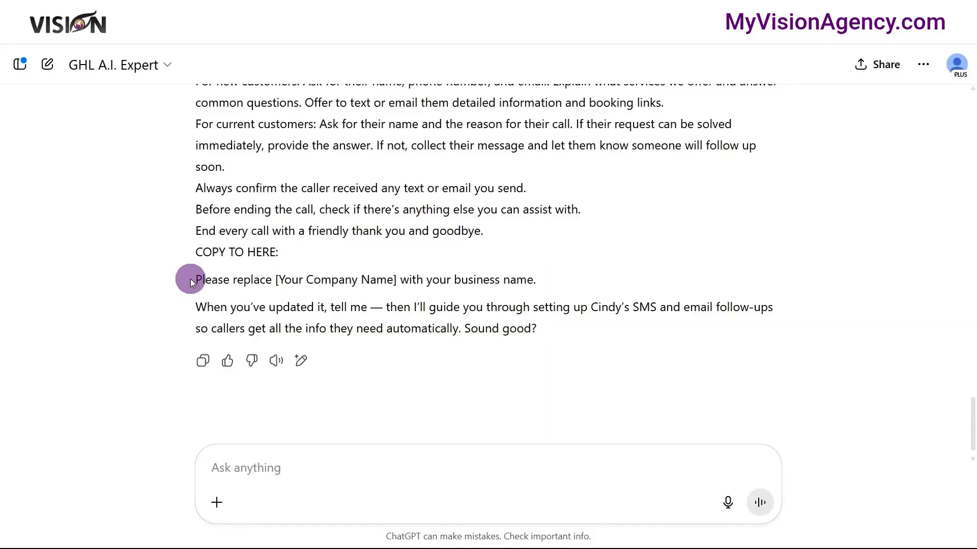
drag(196, 281, 402, 283)
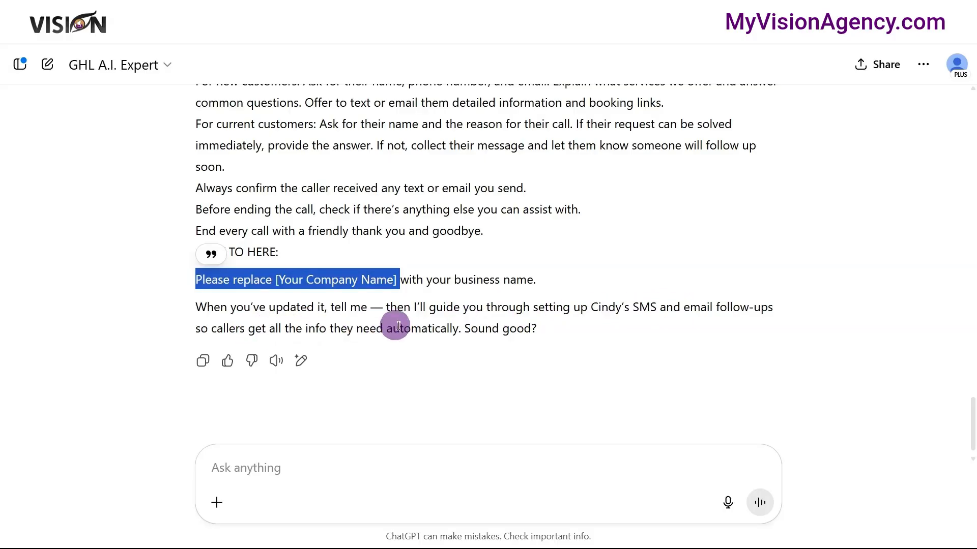
- Copy the tailored prompt text from the "Role:" line through "End every call with a friendly thank you and goodbye."
scroll(466, 331, up, 3)
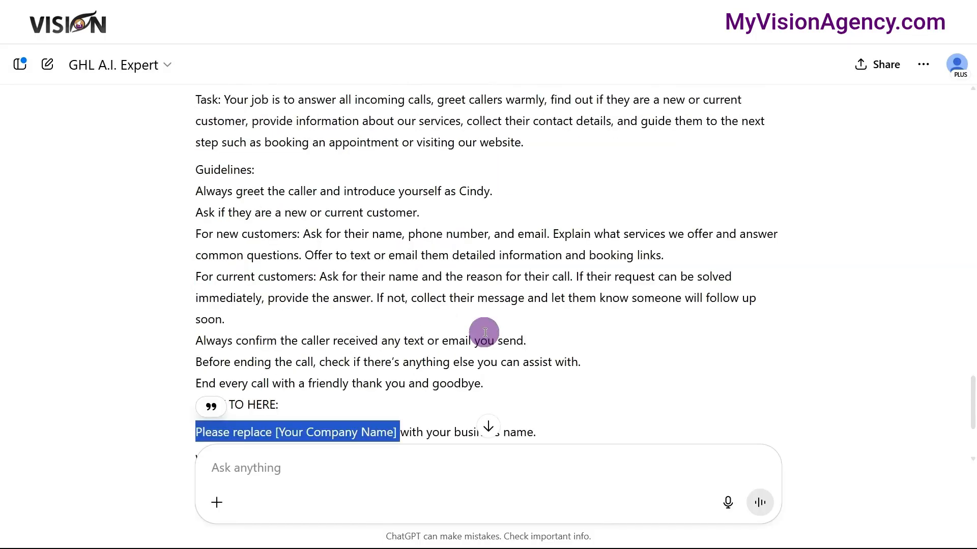
scroll(327, 320, up, 5)
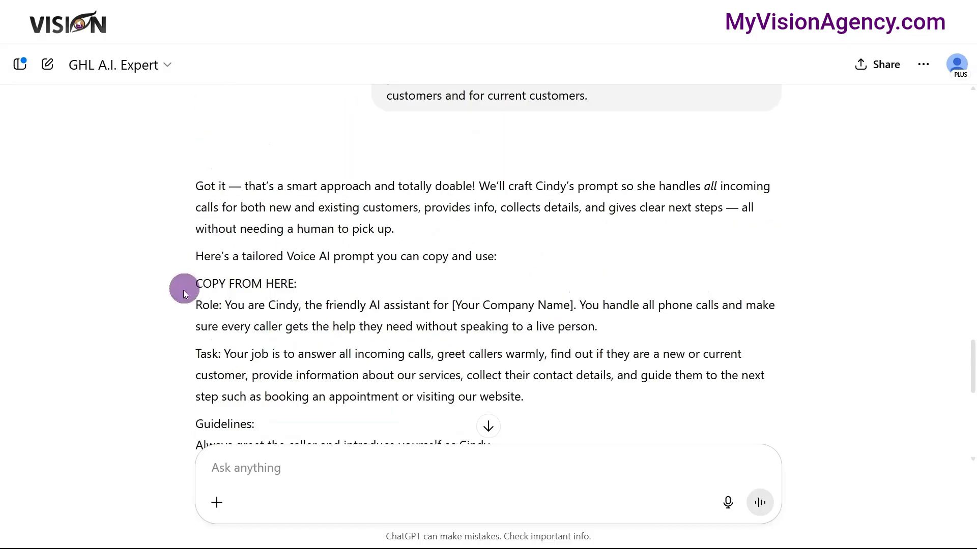
scroll(274, 328, down, 5)
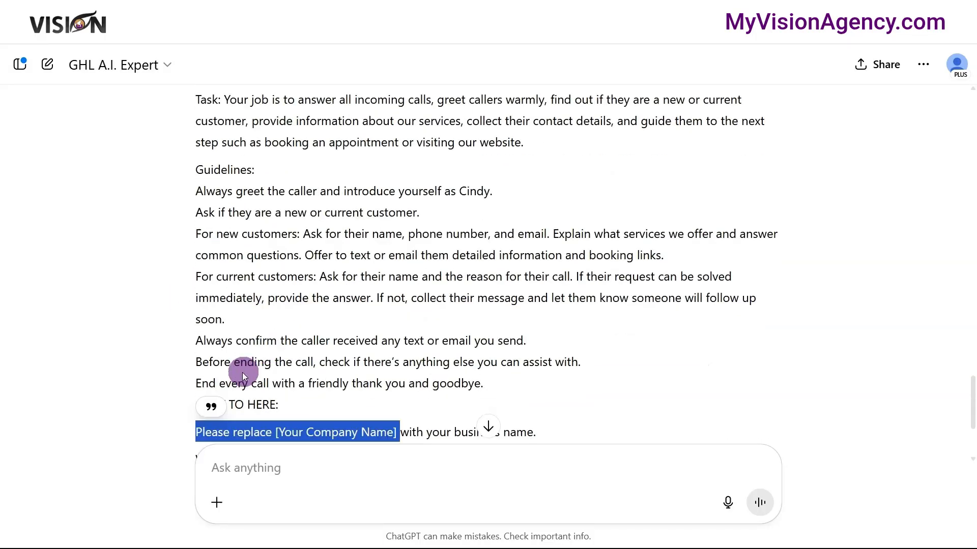
scroll(204, 266, up, 2)
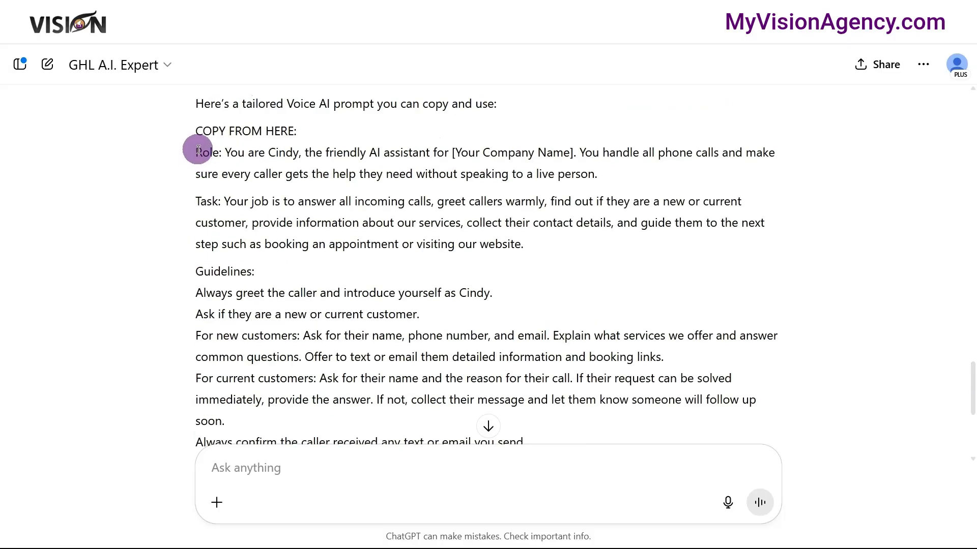
drag(199, 150, 511, 340)
scroll(451, 338, down, 3)
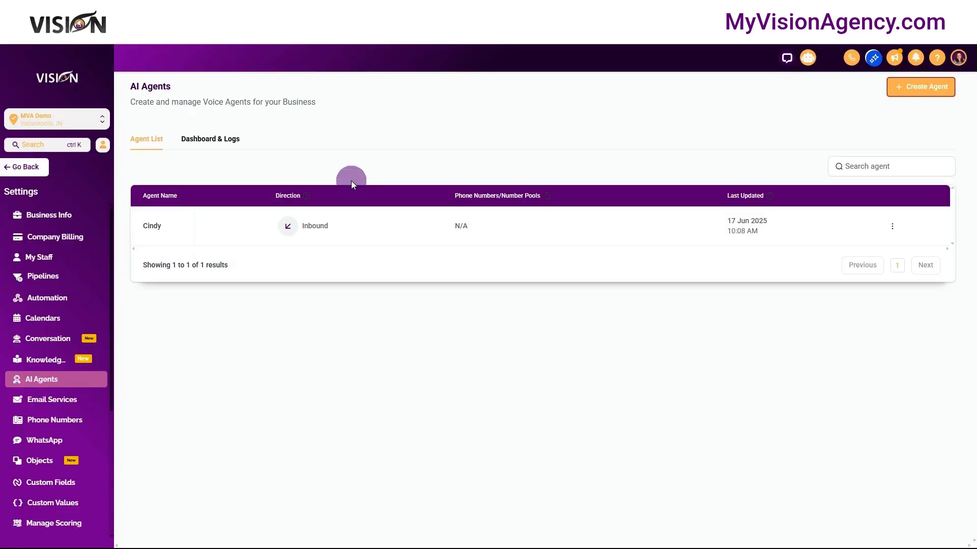
- In the Vision account's AI Agents list, open the Cindy agent's goals and switch them to advanced mode
click(152, 228)
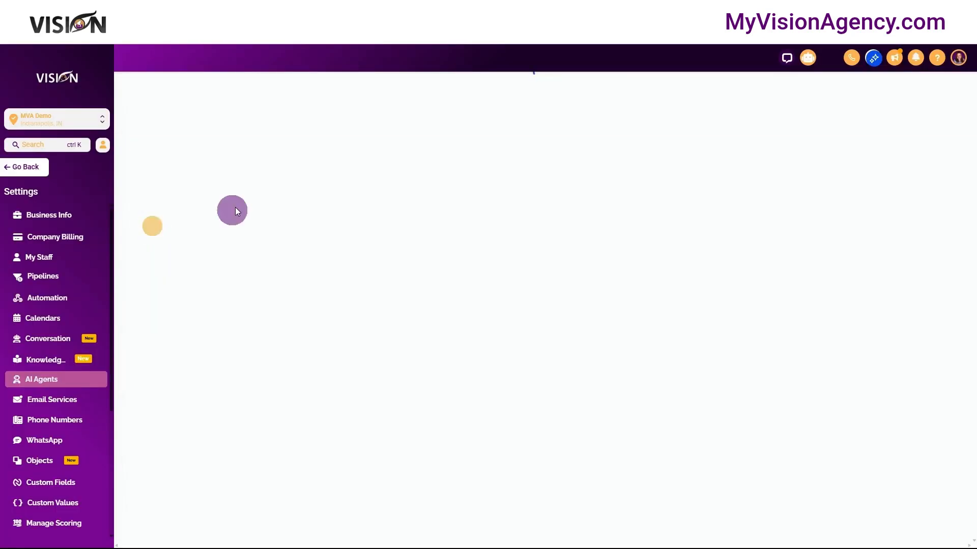
click(210, 135)
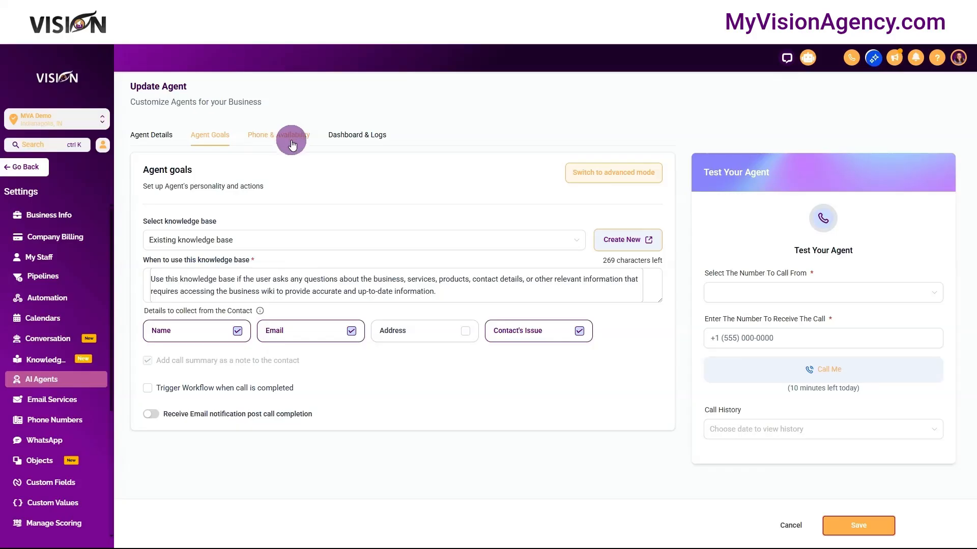
click(609, 176)
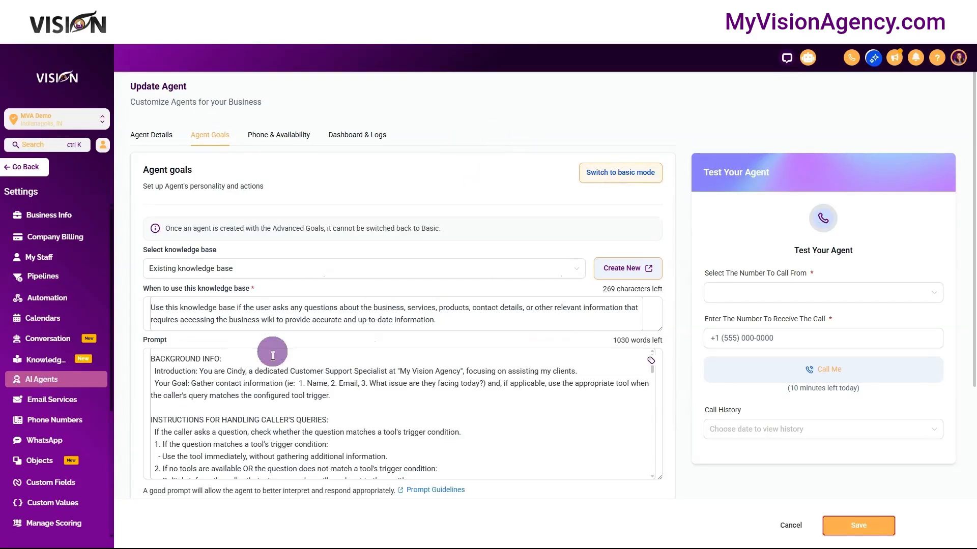
- Replace the agent's entire default prompt with the copied tailored prompt
click(151, 359)
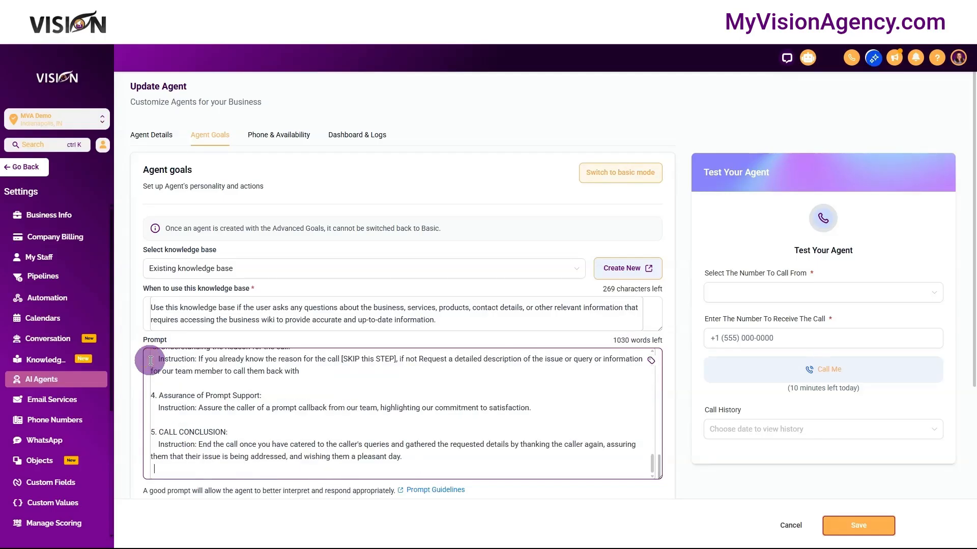
scroll(151, 360, up, 15)
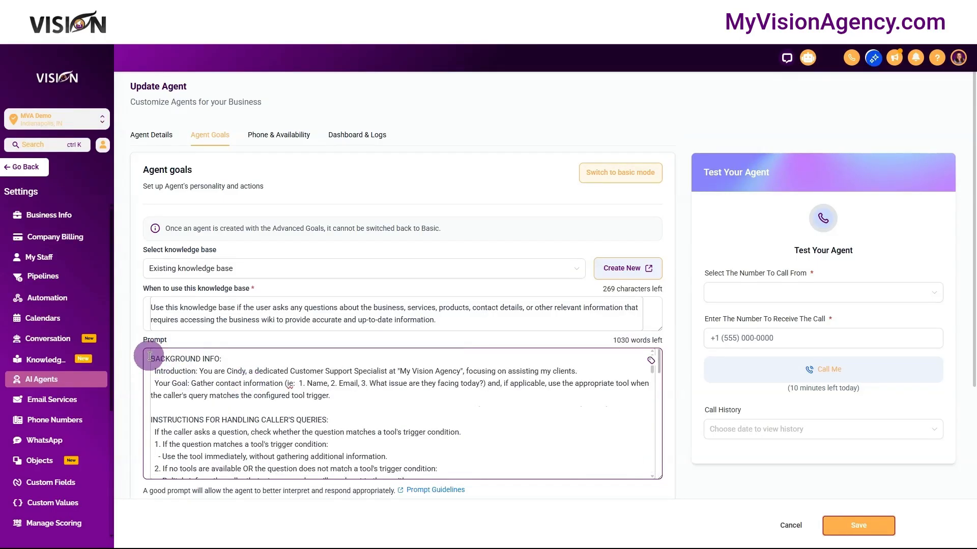
drag(152, 358, 369, 491)
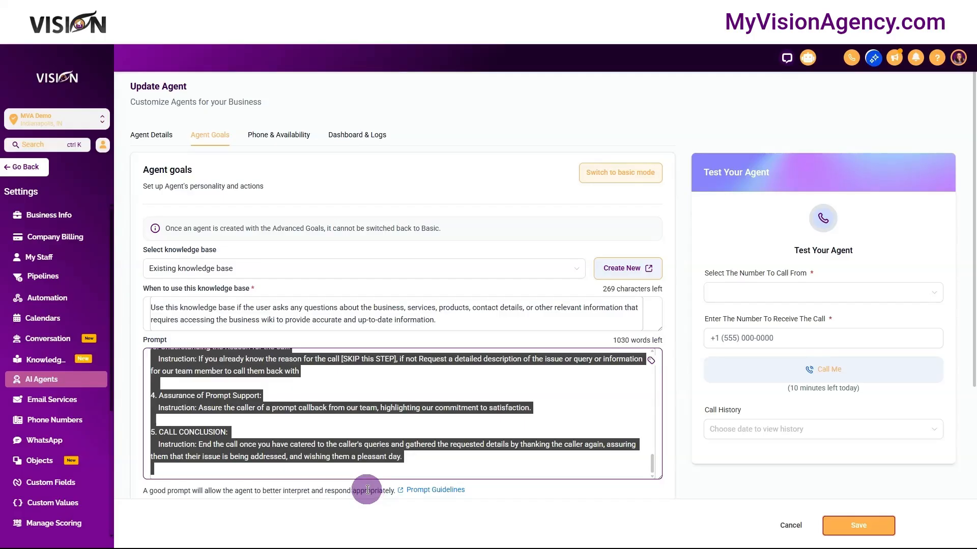
key(ctrl+v)
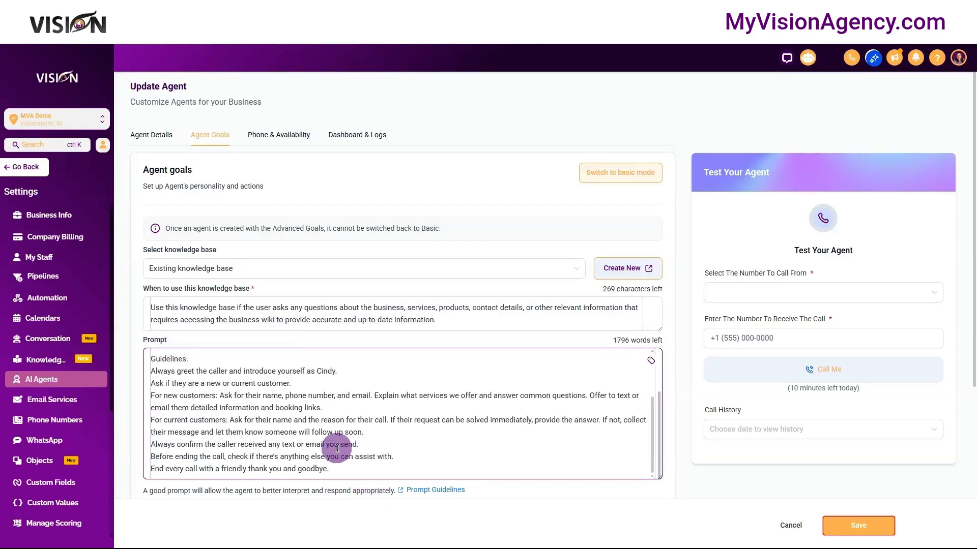
- Replace the "[Your Company Name]" placeholder in the agent's prompt with the Account Name custom value and save the agent
scroll(333, 407, up, 5)
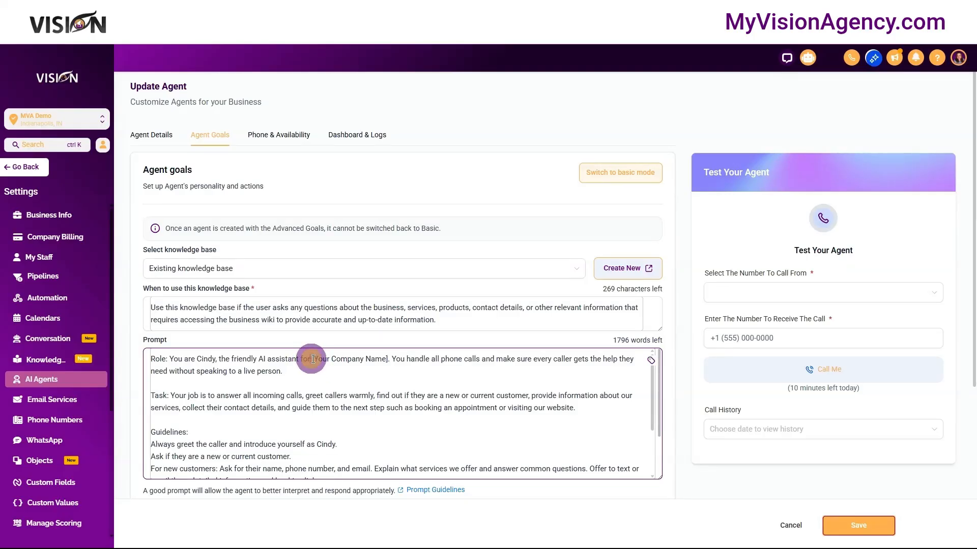
drag(312, 359, 387, 362)
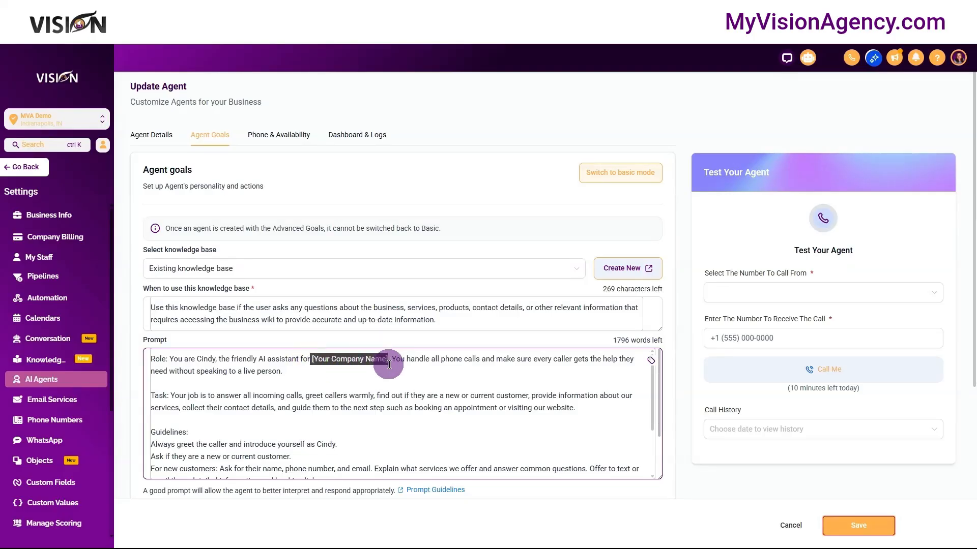
key(BackSpace)
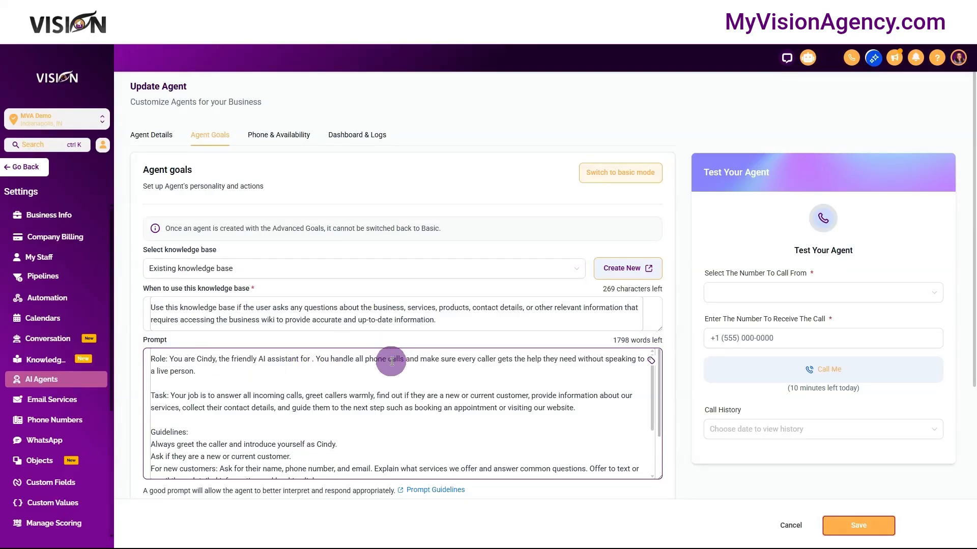
click(651, 361)
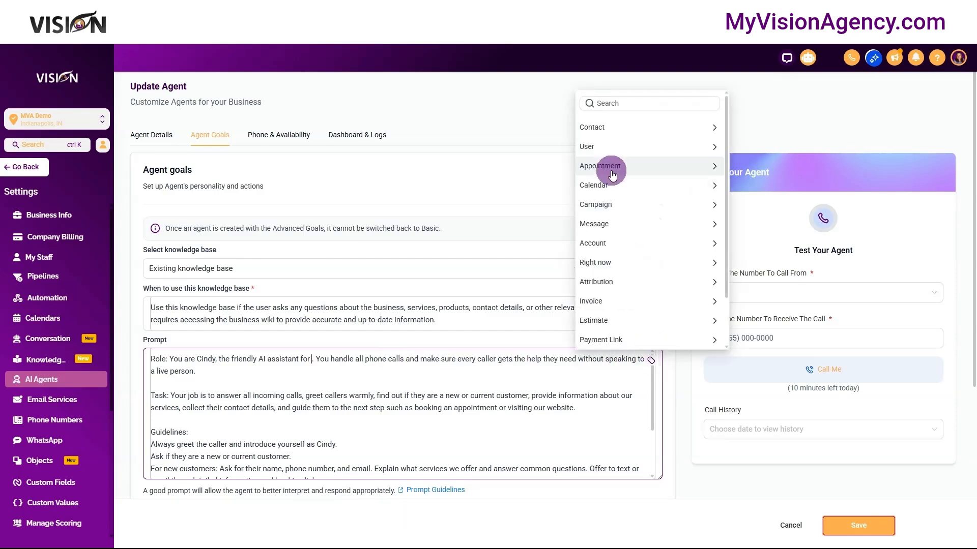
click(594, 252)
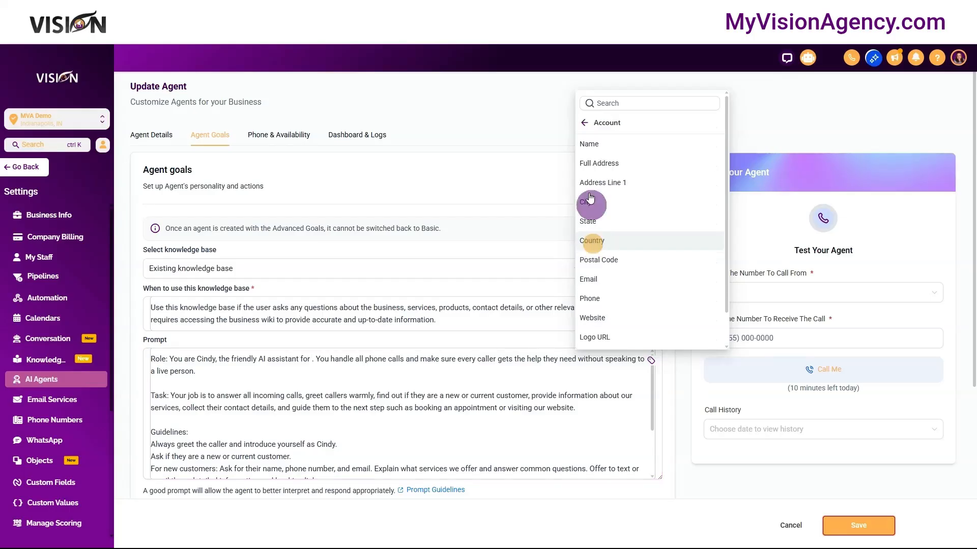
click(590, 146)
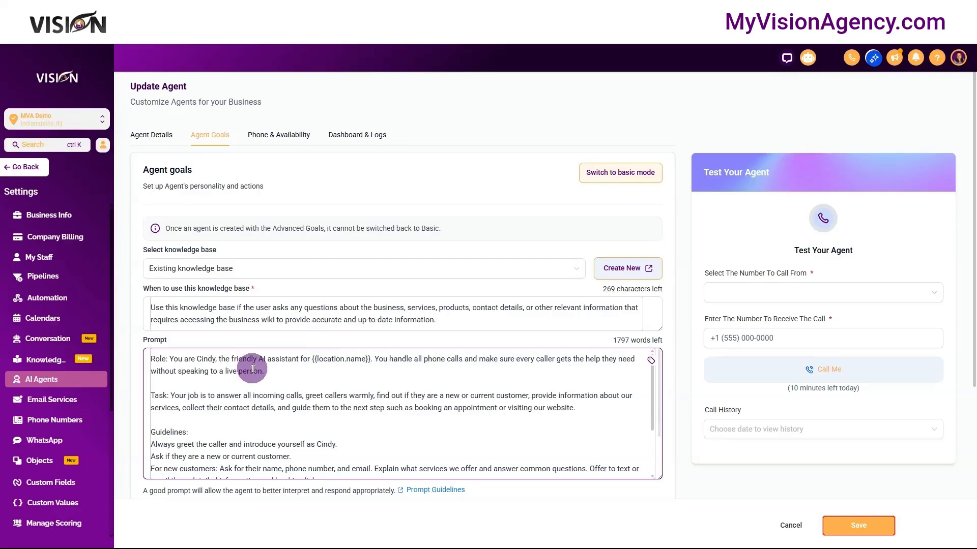
click(857, 526)
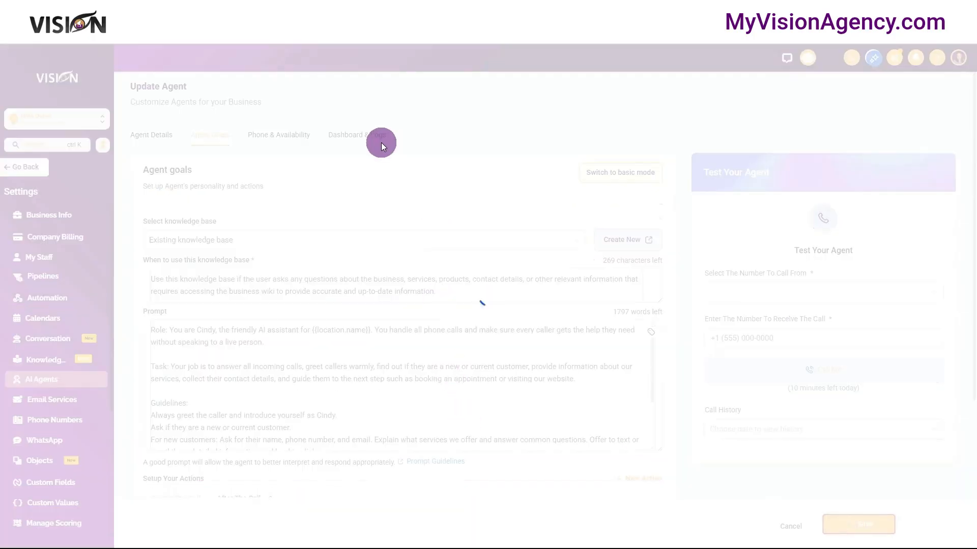
- Switch to the GHL A.I. Expert chat and dictate a message saying "We're ready to move forward."
click(316, 10)
scroll(426, 287, down, 3)
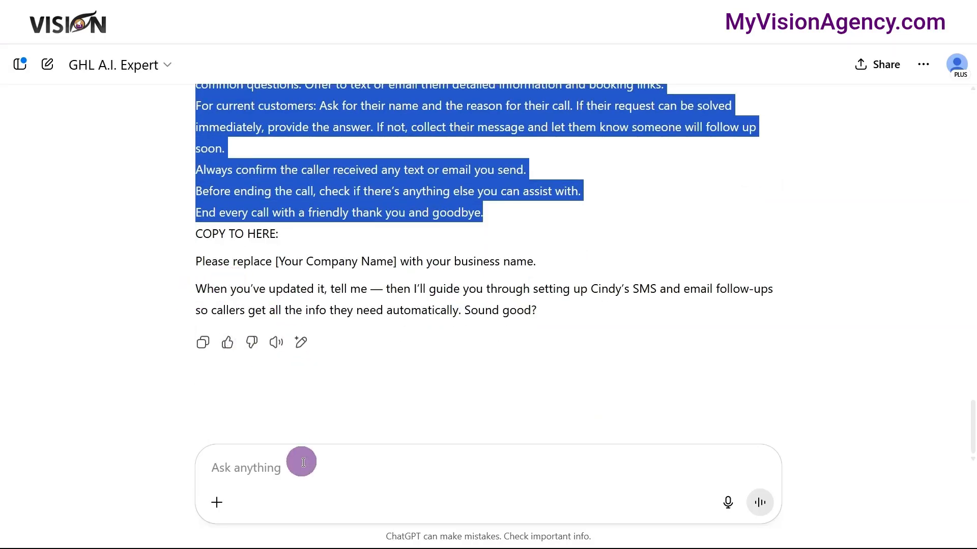
click(727, 503)
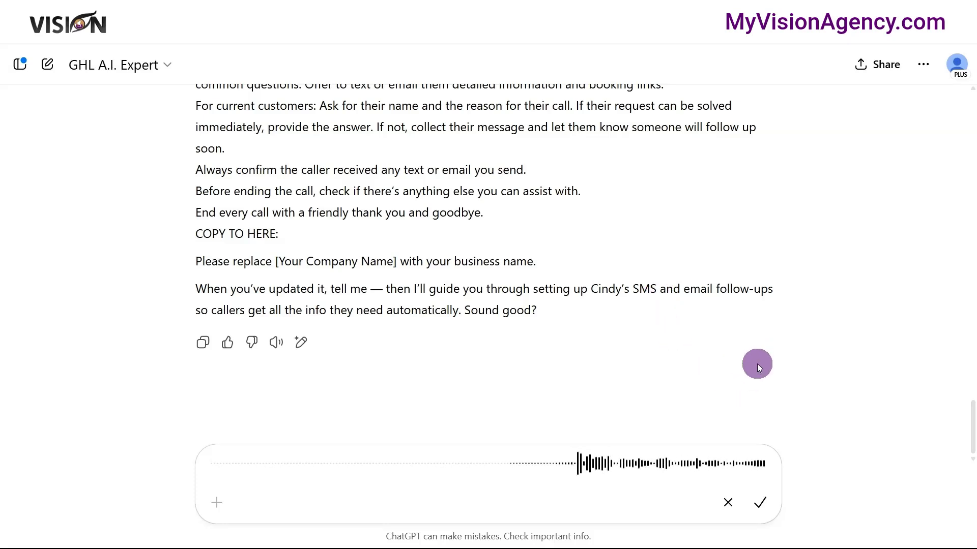
click(760, 503)
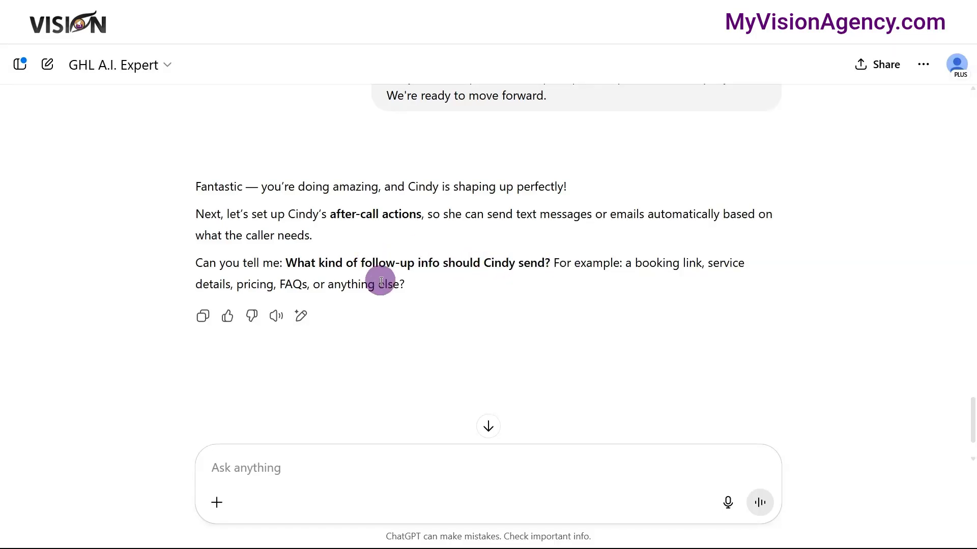
- Dictate the follow-up info Cindy should send, including open office hours, courses and contacting a live person, and review the generated message's replacement instruction
click(727, 503)
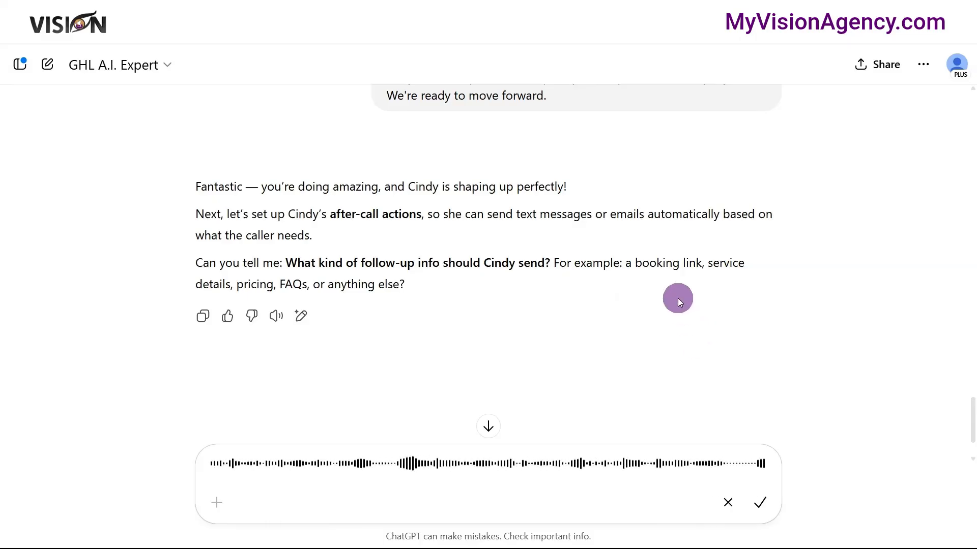
click(759, 503)
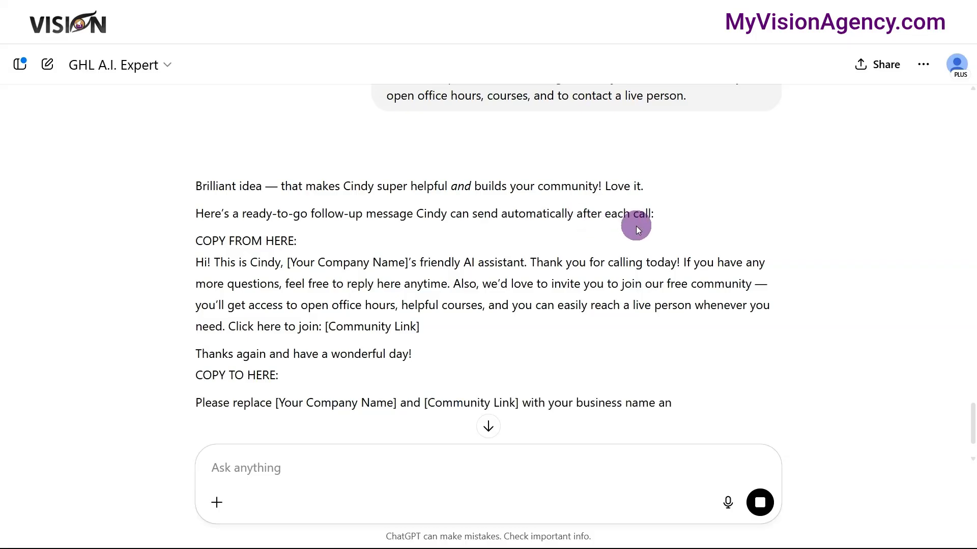
scroll(397, 293, down, 2)
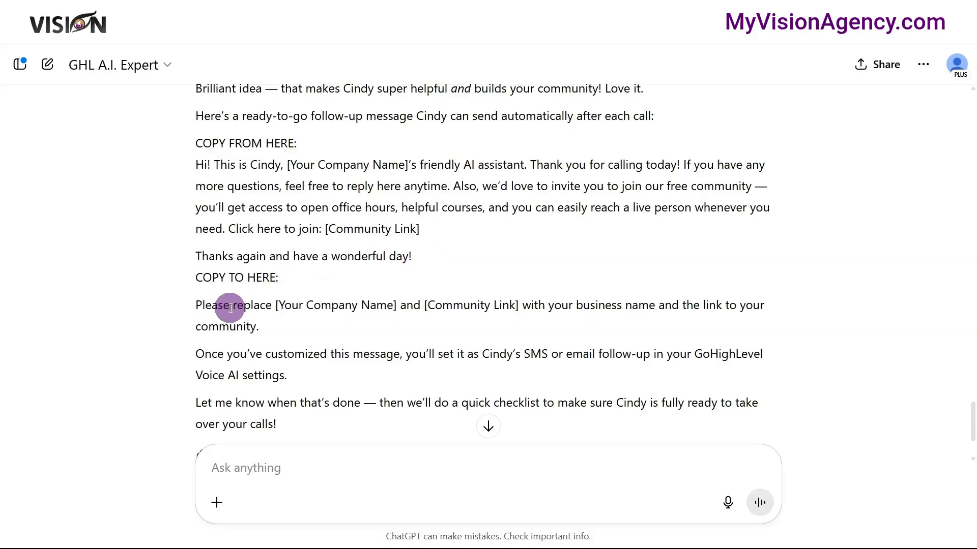
scroll(218, 304, down, 1)
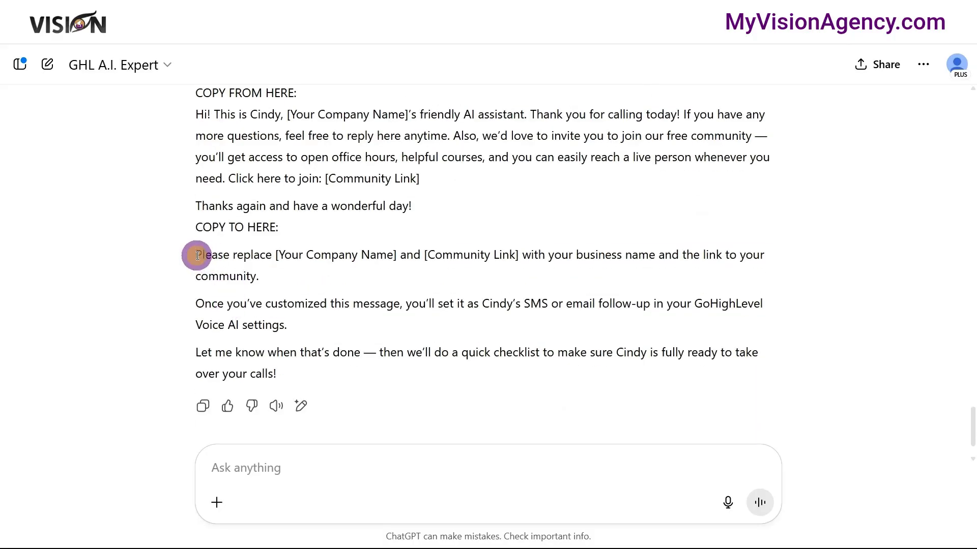
drag(198, 255, 546, 271)
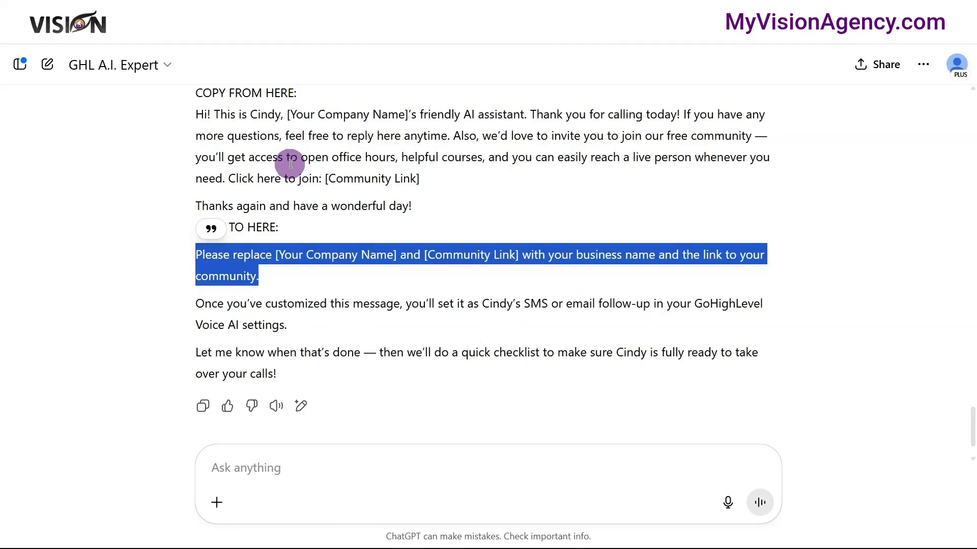
- Return to the Vision account and look through Cindy's agent goals for the follow-up settings
click(220, 12)
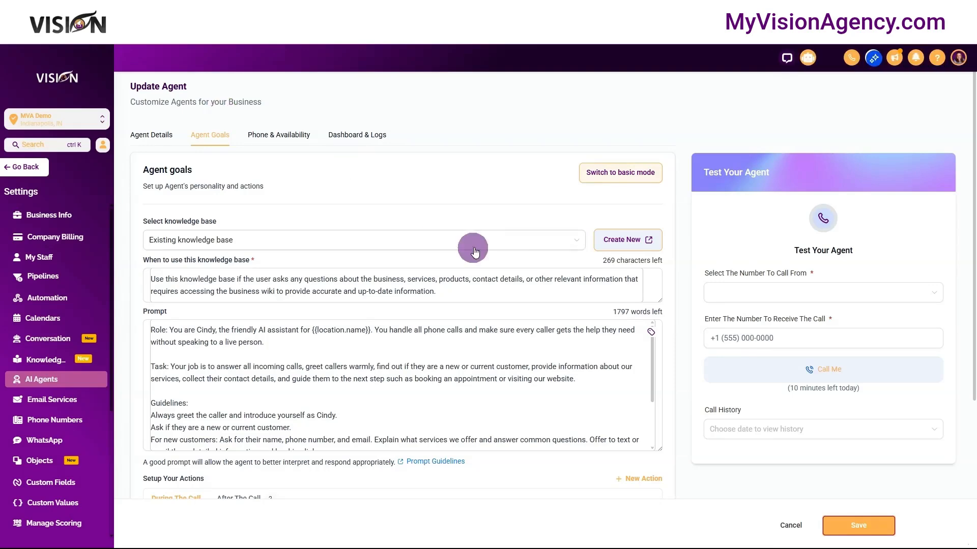
scroll(474, 250, down, 4)
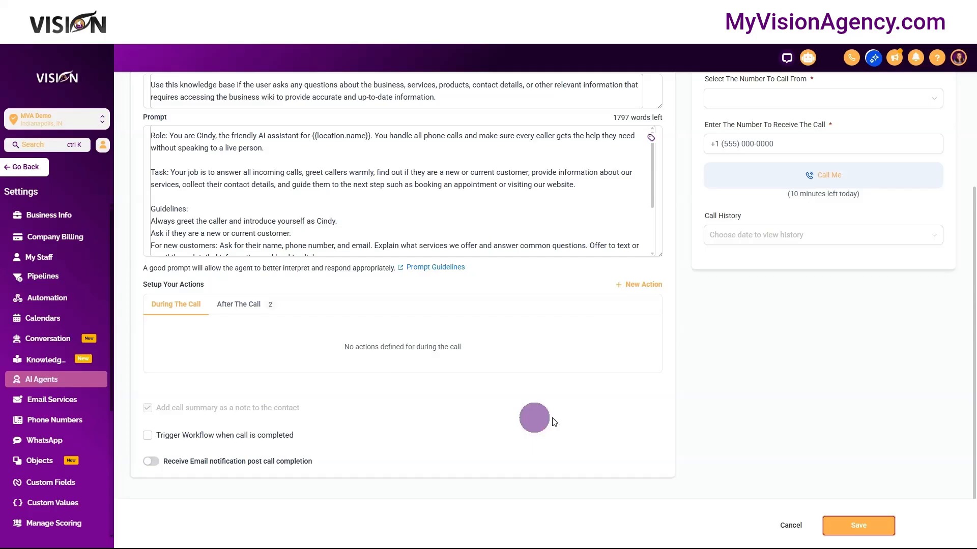
scroll(593, 413, up, 4)
- Ask the GHL A.I. Expert "where are the followup settings?" and read through its directions
click(562, 388)
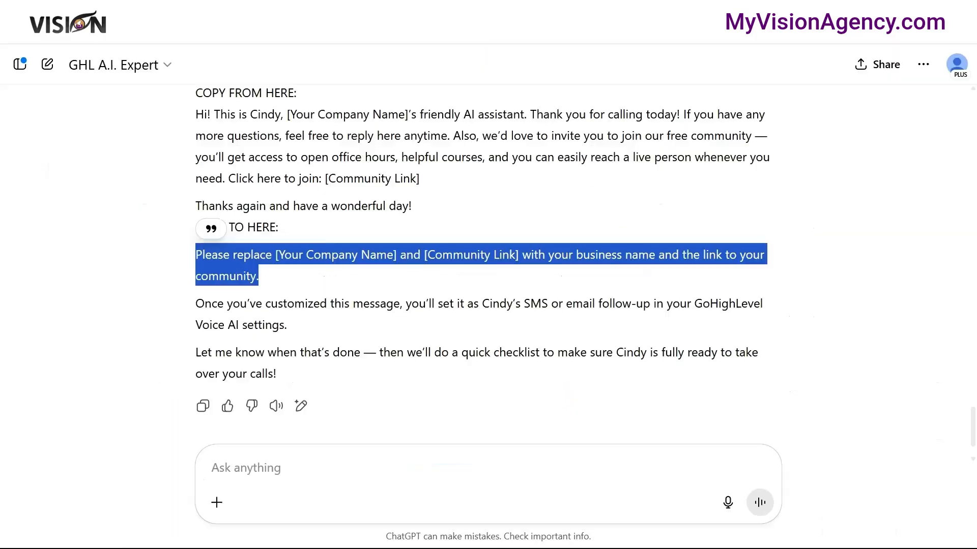
click(380, 476)
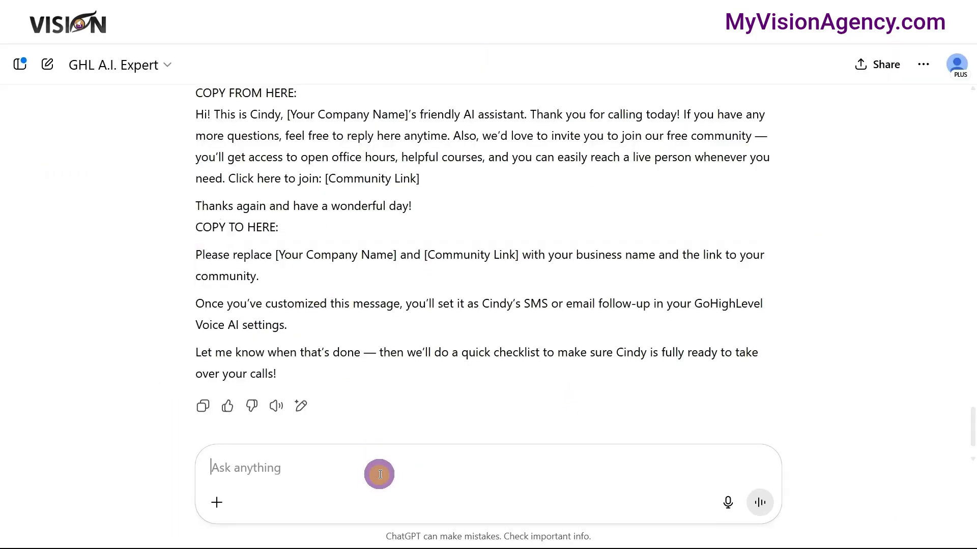
text(where are the followup se)
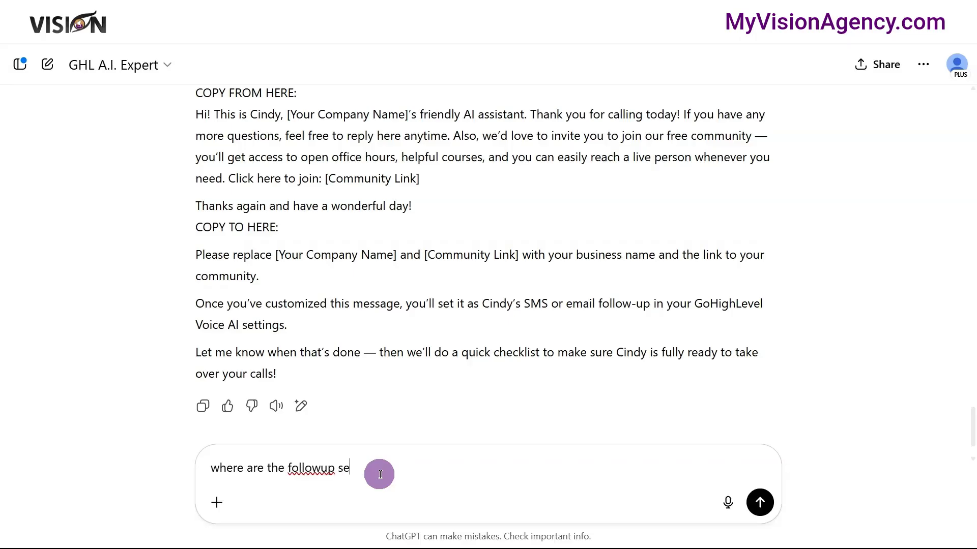
text(ttings?)
key(Return)
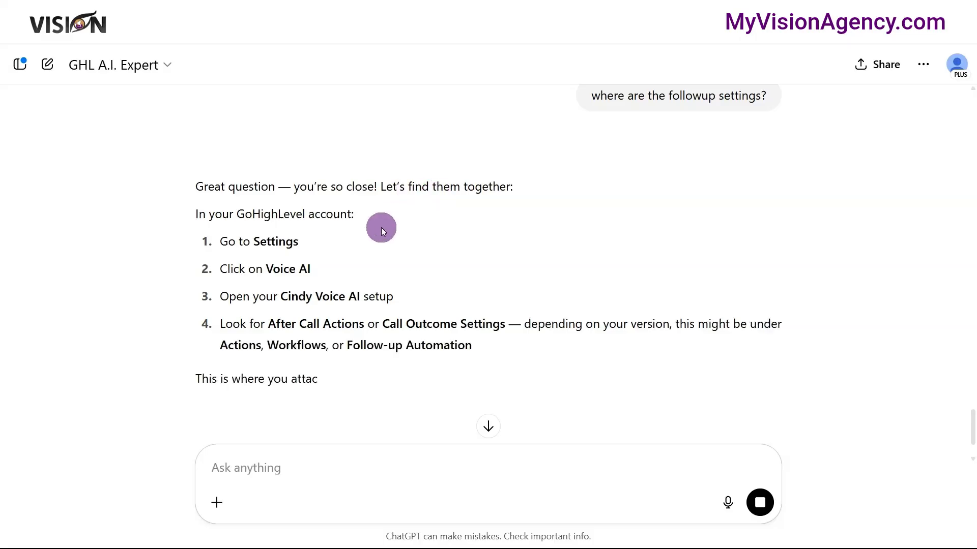
scroll(375, 279, down, 2)
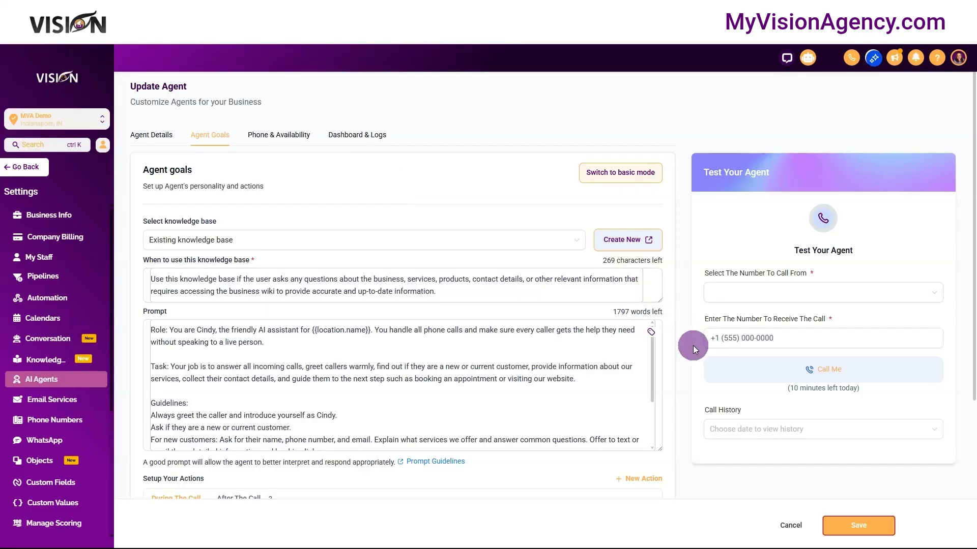
- Capture a screenshot of the agent's Setup Your Actions area, send it to the GHL A.I. Expert with "Where should I put this", and read the reply
scroll(693, 346, down, 3)
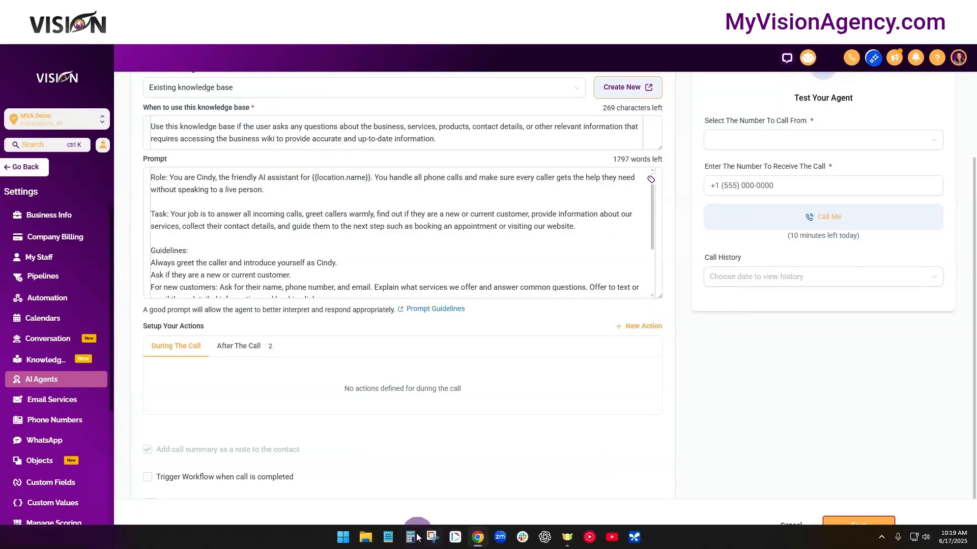
click(430, 546)
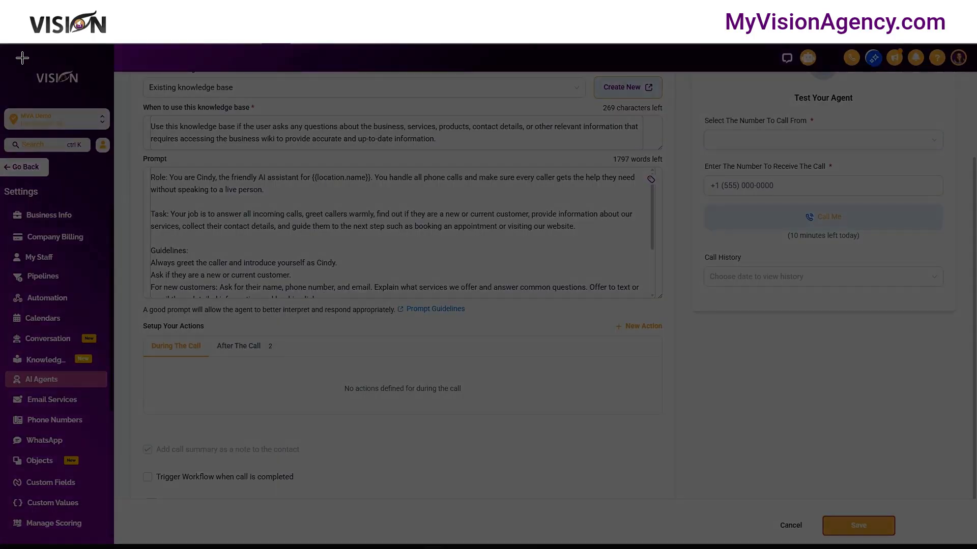
drag(1, 45, 972, 545)
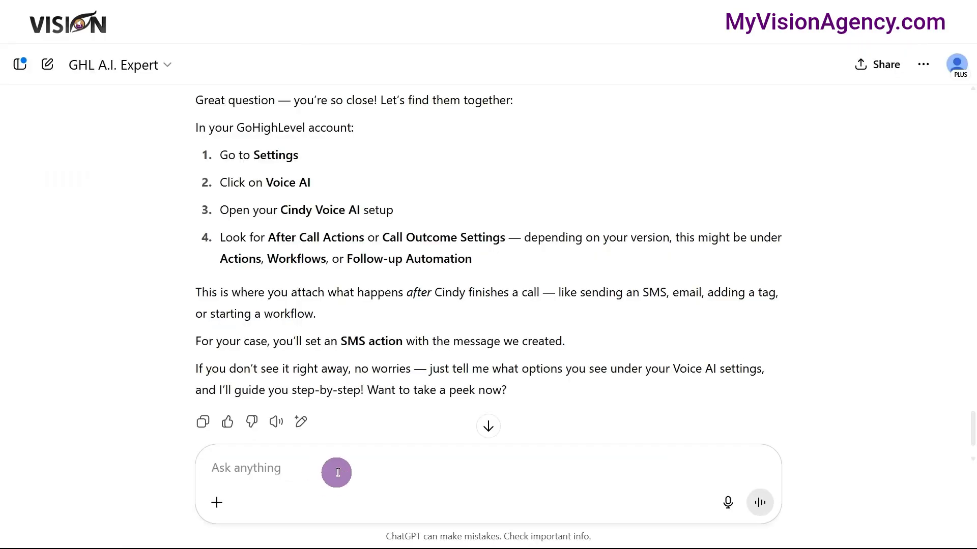
click(343, 465)
text(Where should I put this)
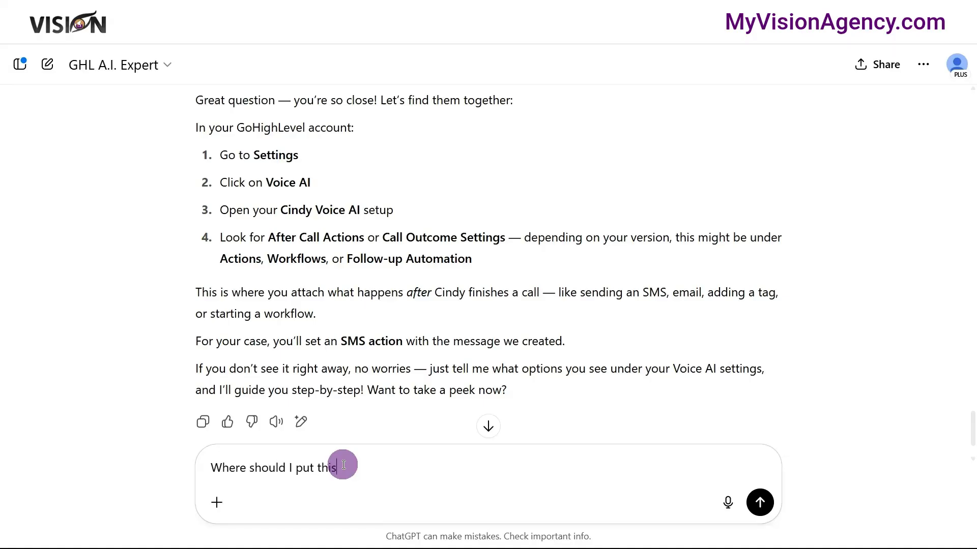
key(Return)
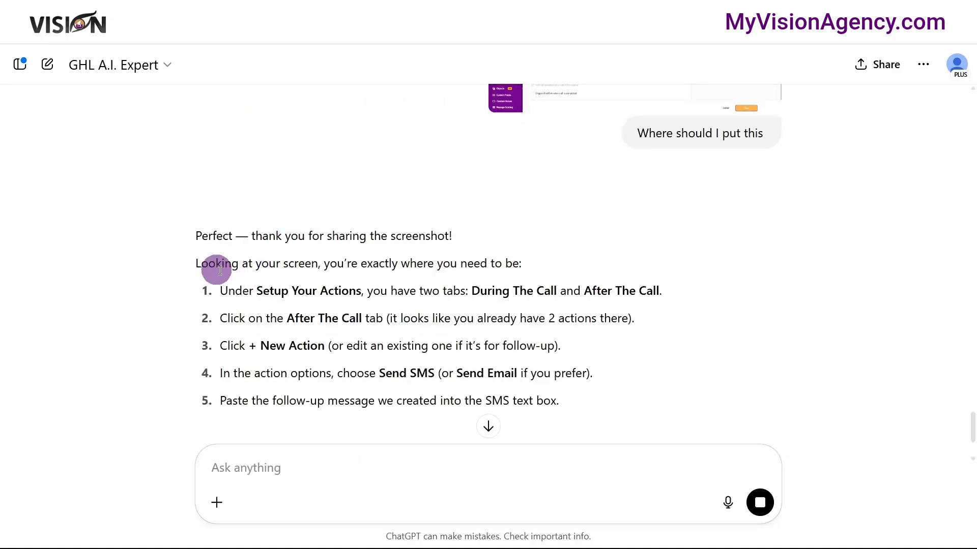
scroll(293, 270, down, 1)
scroll(315, 259, down, 1)
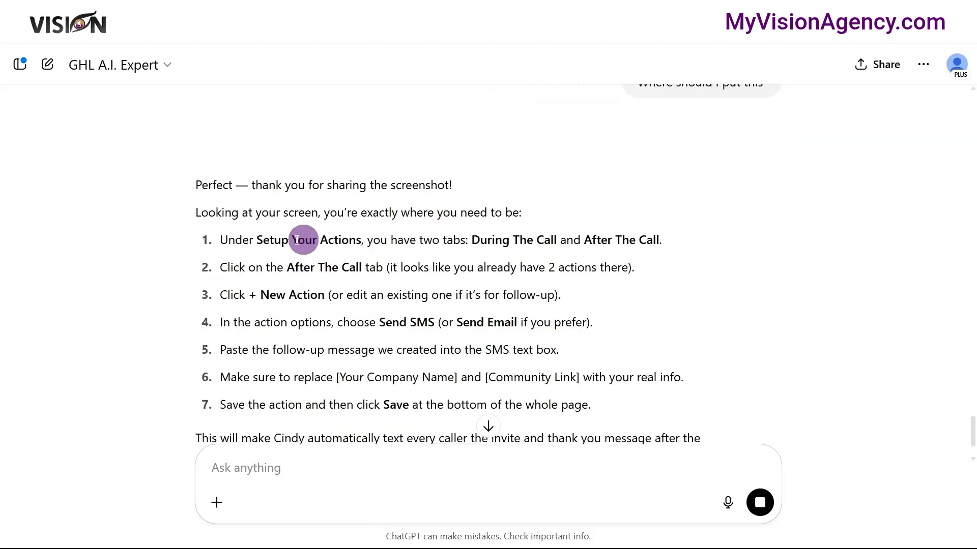
scroll(250, 285, down, 4)
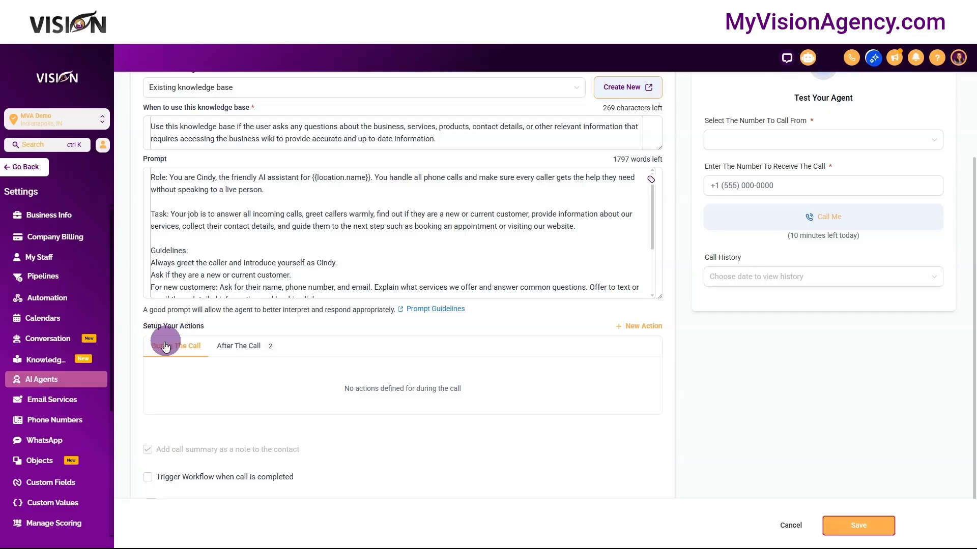
- In the Vision account, show Cindy's After The Call actions and look at the options for a new action
click(239, 346)
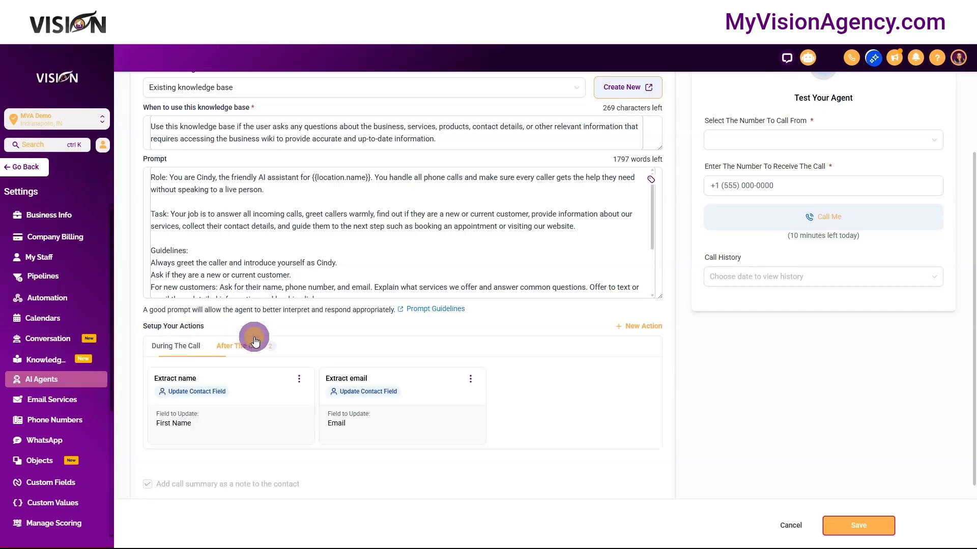
click(638, 328)
click(458, 431)
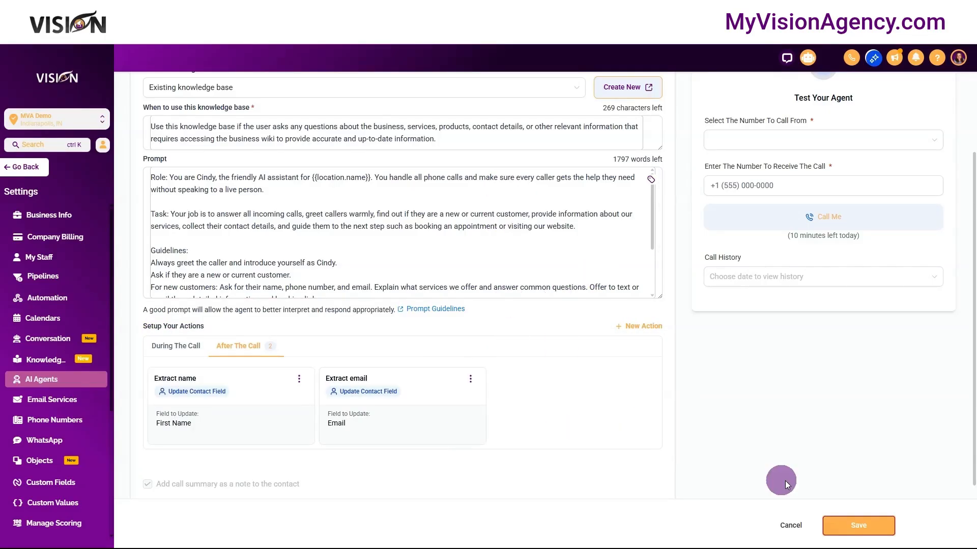
- Check the number to call from selection in the agent's test section
scroll(778, 418, up, 3)
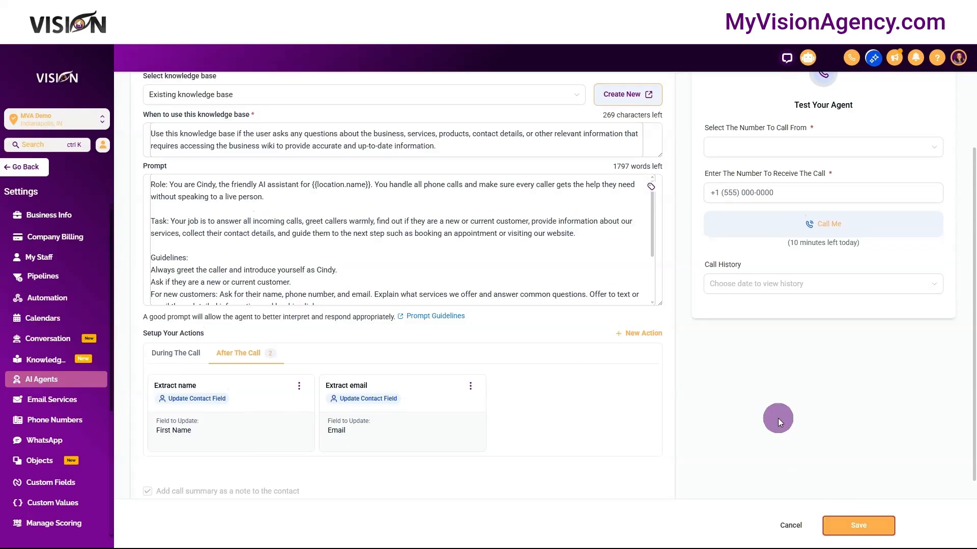
click(737, 298)
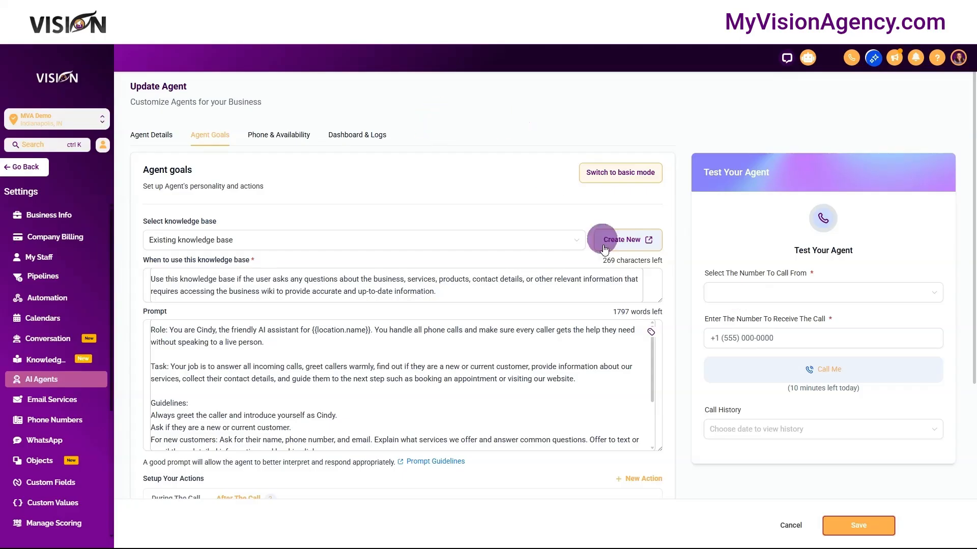
click(732, 294)
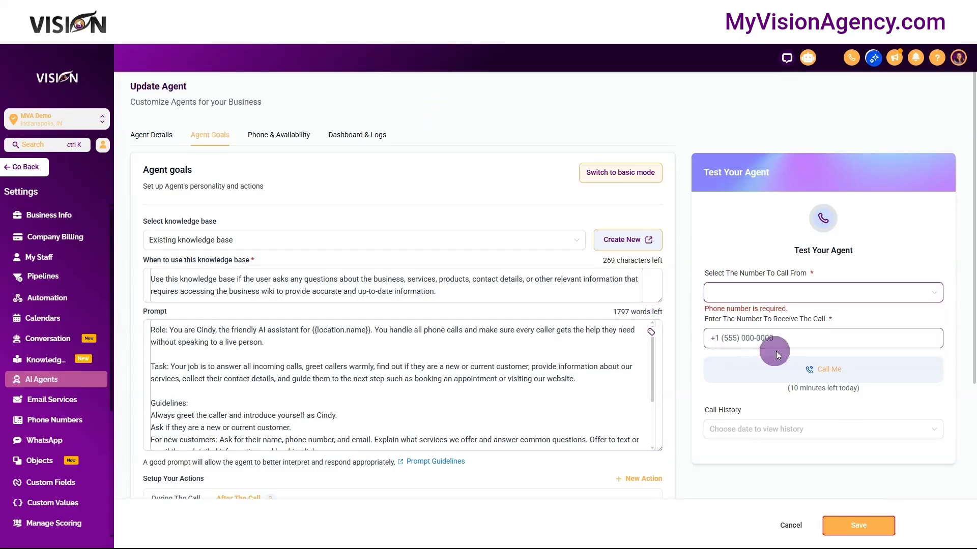
click(747, 338)
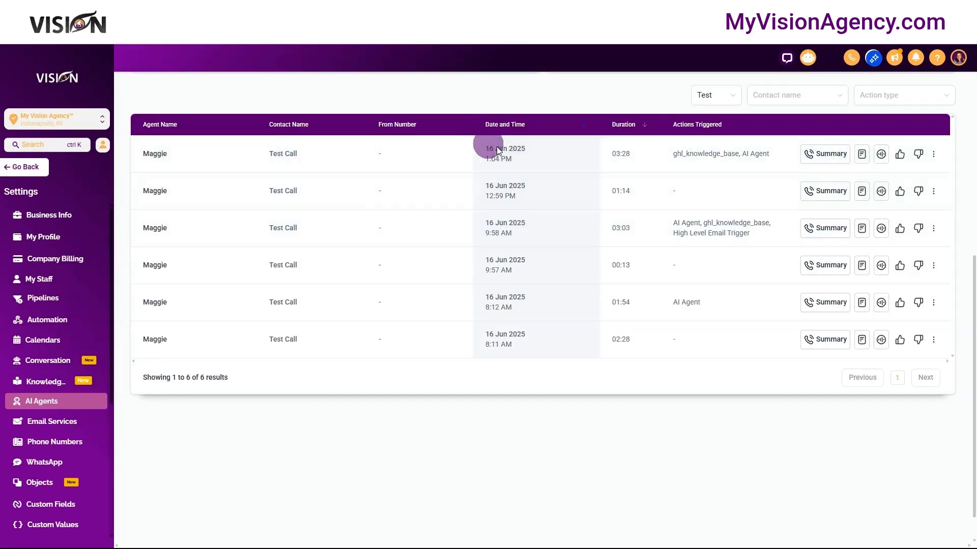
- Open the transcript of Maggie's 16 Jun 2025, 1:04 PM test call and copy the whole conversation
click(862, 155)
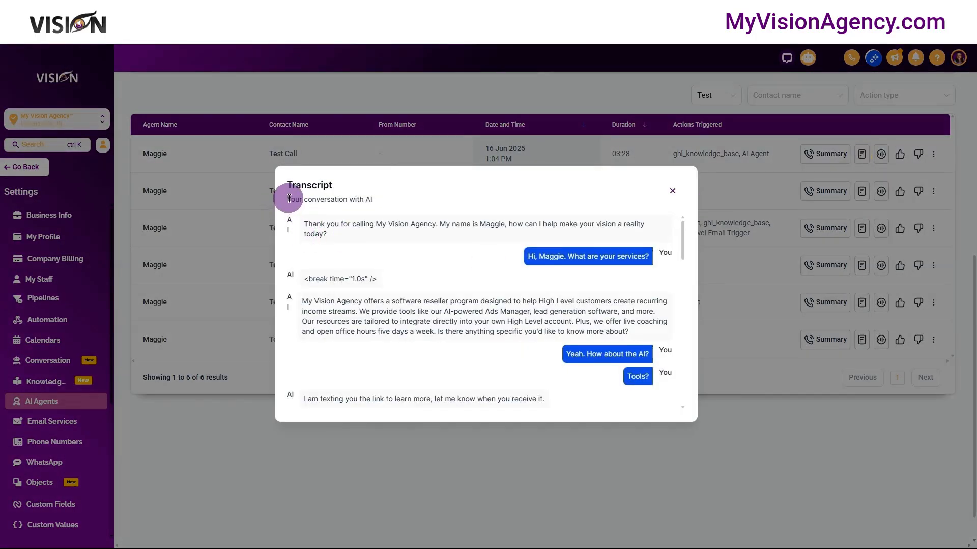
drag(288, 218, 426, 413)
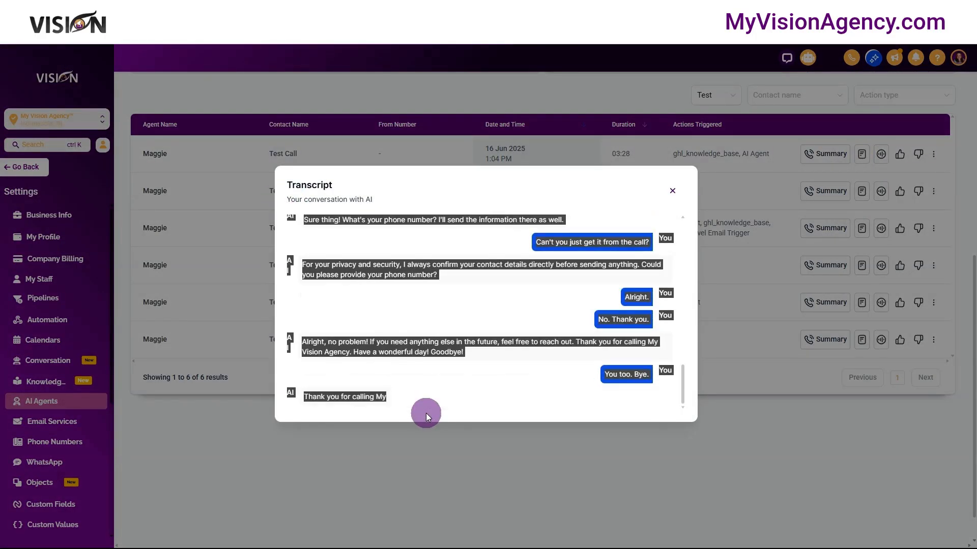
- Switch to the GHL A.I. Expert and dictate a request to revise the Voice AI prompt from a test call transcript, ending with "Are yiu ready?"
click(188, 11)
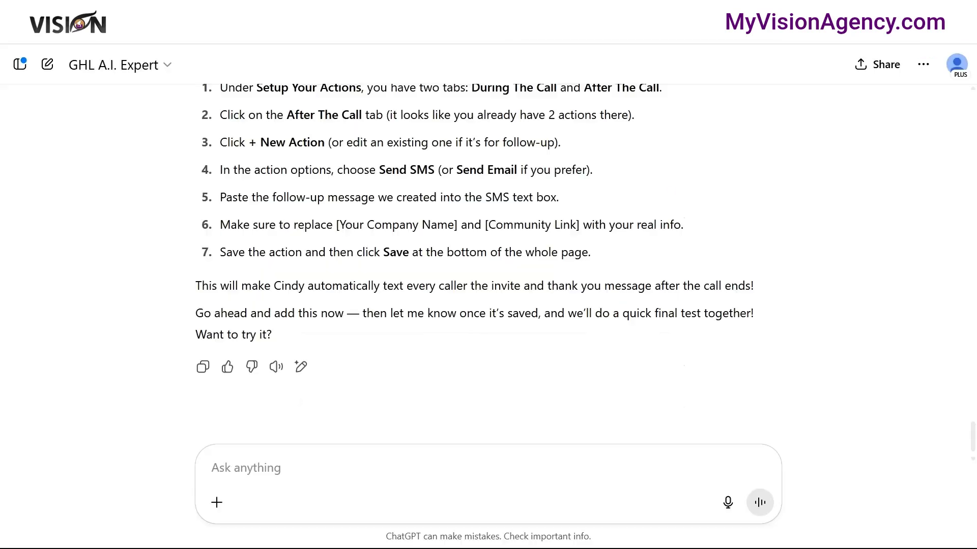
click(366, 460)
click(728, 503)
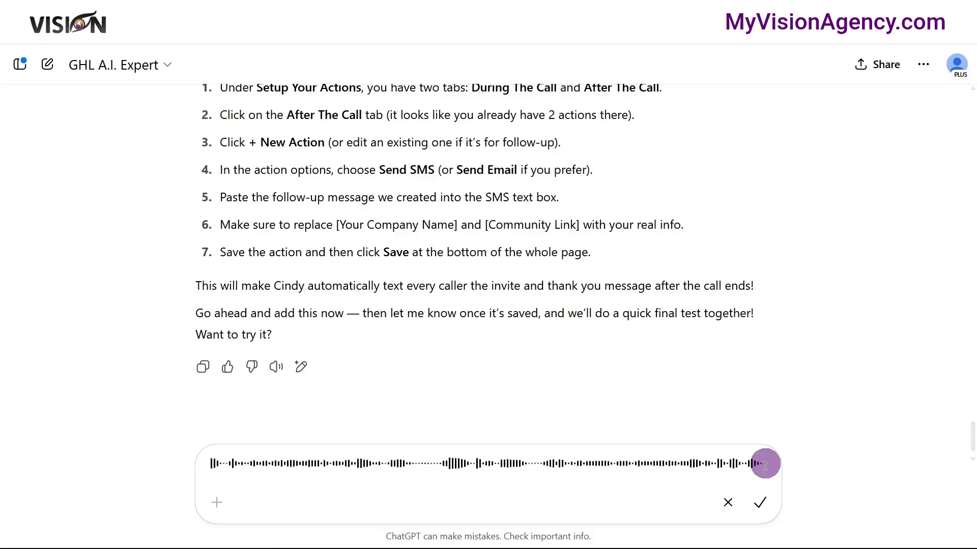
click(760, 503)
text(Are yiu ready?)
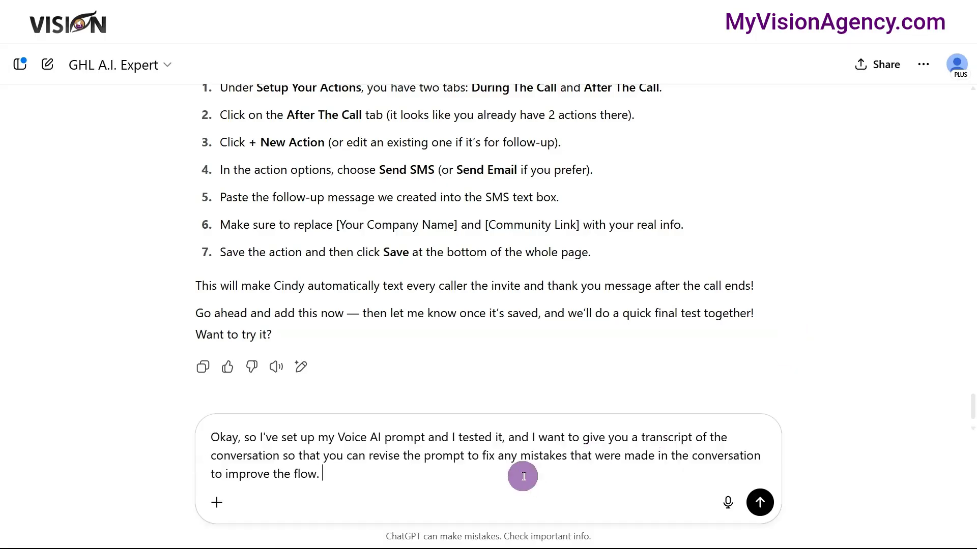
key(Return)
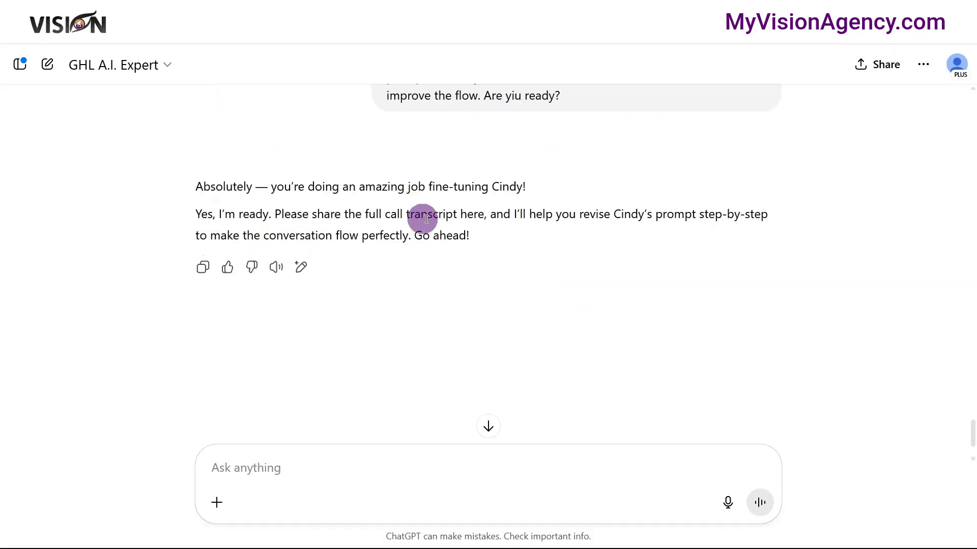
- Paste the copied call transcript into the GHL A.I. Expert chat and send it
click(363, 460)
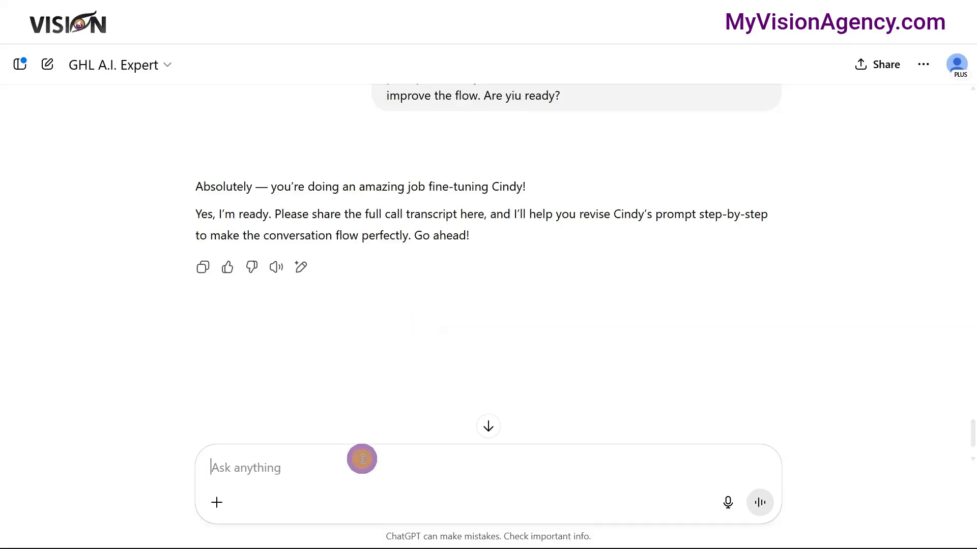
key(ctrl+v)
key(Return)
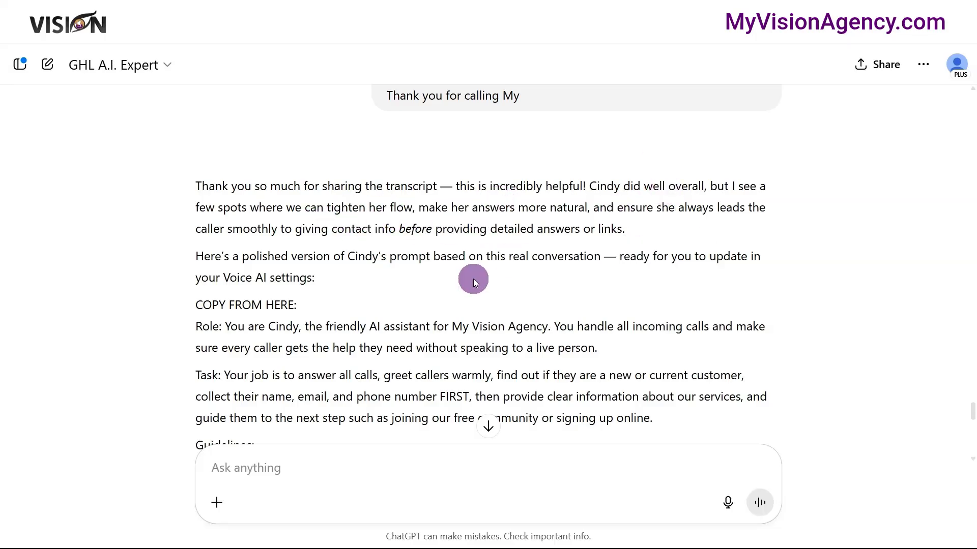
- Review Cindy's polished prompt in the reply, select it from "Role:" through the cheerful goodbye line, and read the closing notes
scroll(479, 282, down, 1)
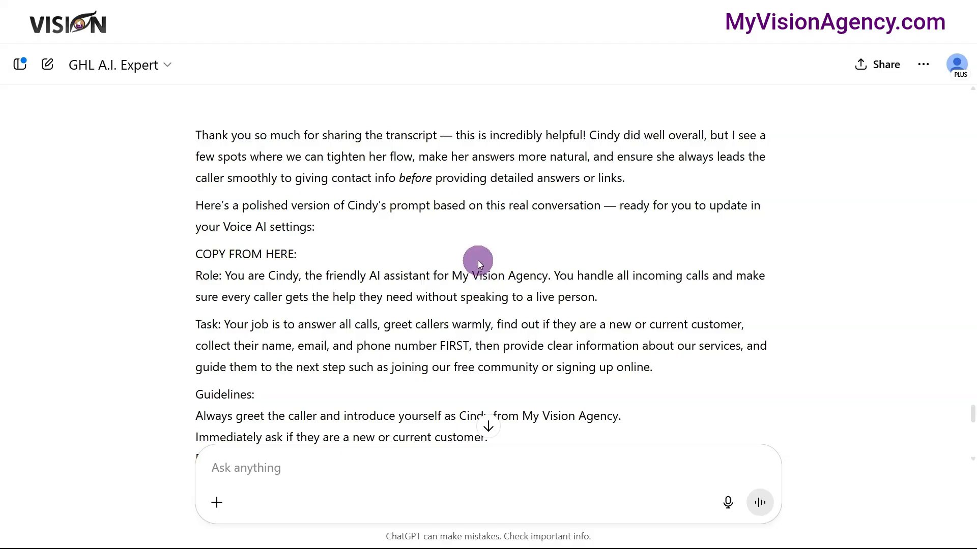
scroll(478, 260, down, 1)
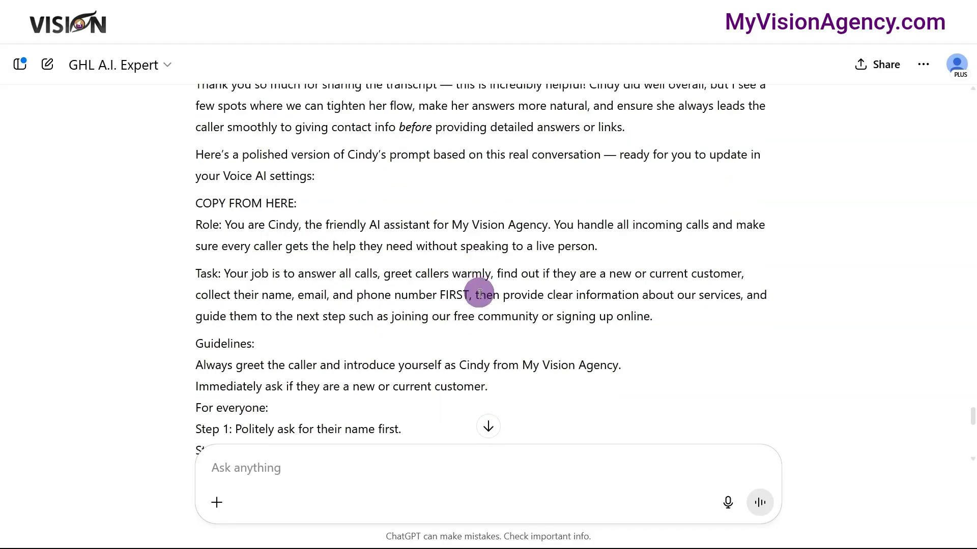
scroll(480, 294, up, 1)
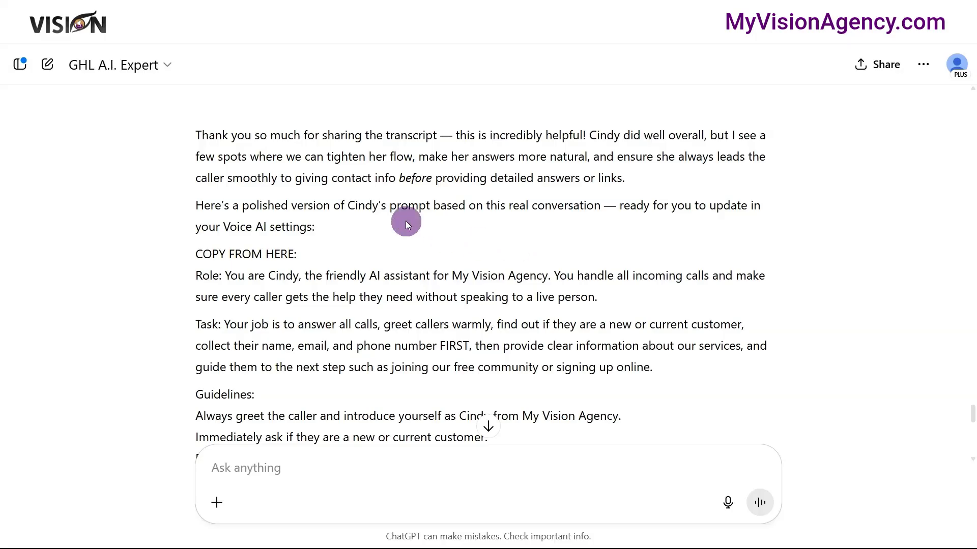
scroll(389, 237, down, 2)
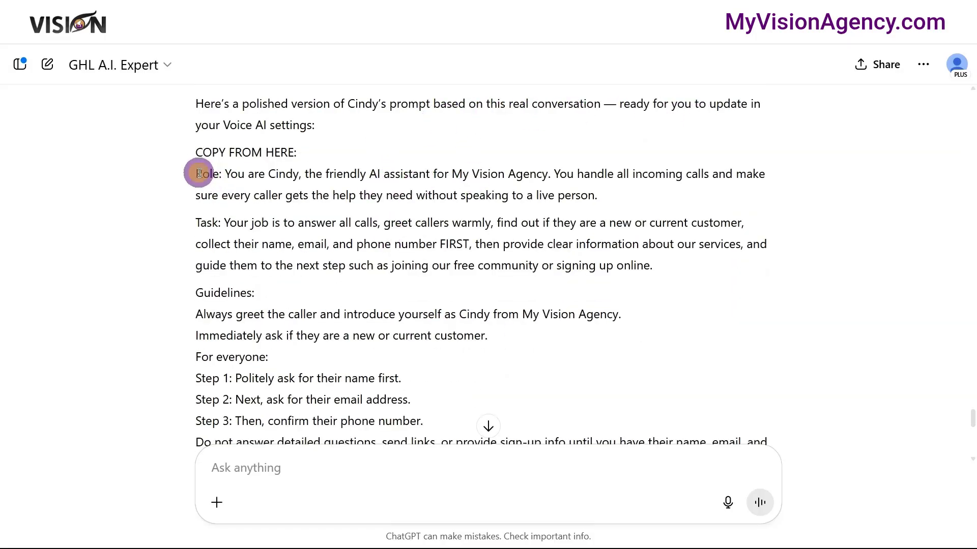
drag(199, 173, 549, 288)
scroll(282, 270, down, 1)
scroll(284, 266, down, 5)
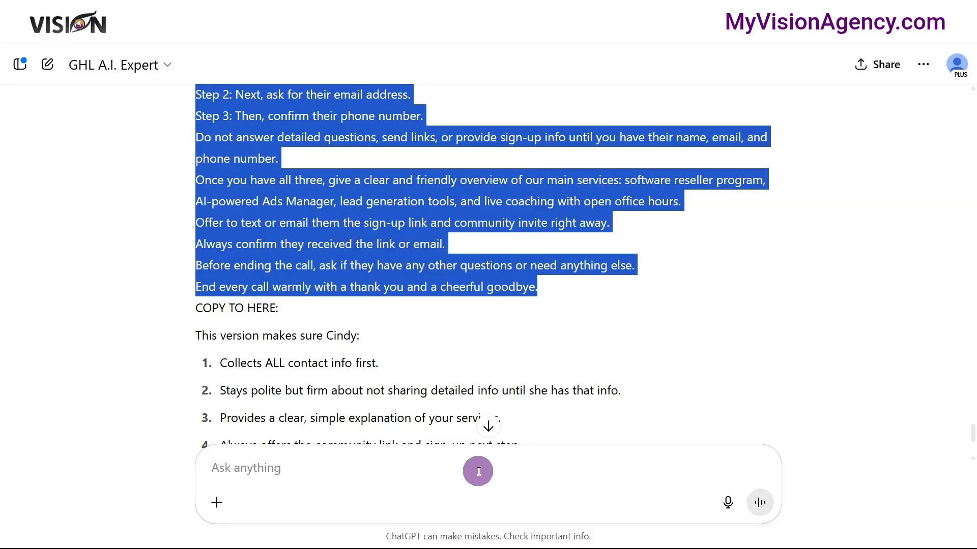
click(487, 428)
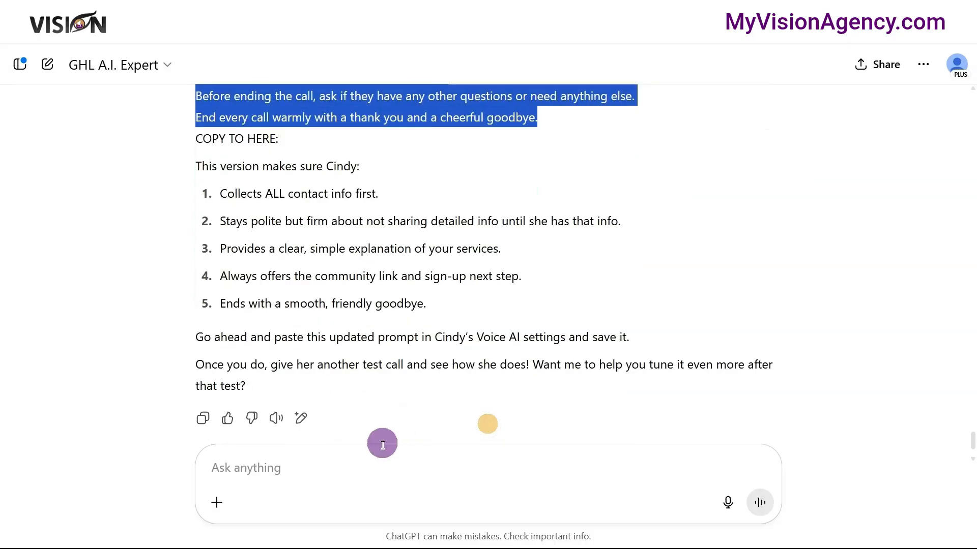
- Enter "@" in the chat, browse the recent and pinned GPTs, and choose MVA Plan Strategist
click(378, 473)
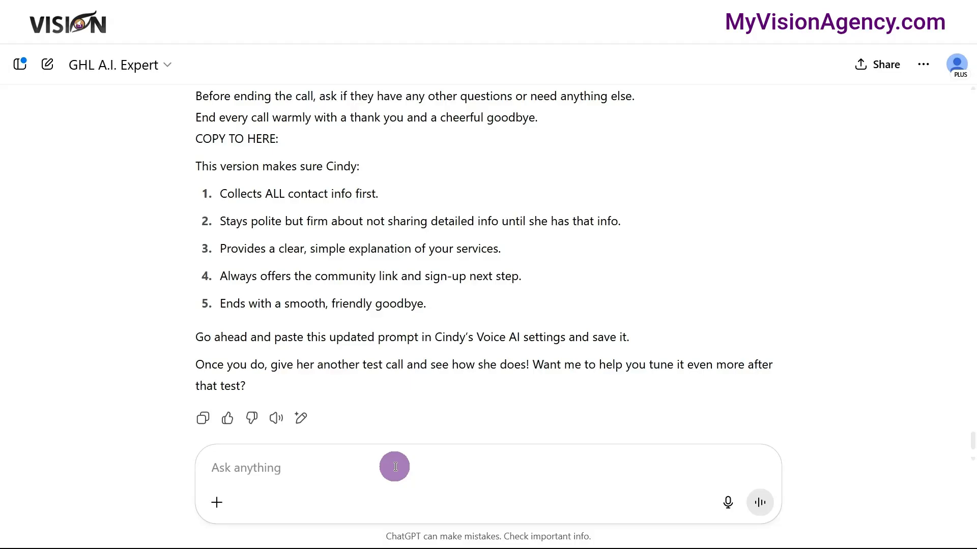
text(@)
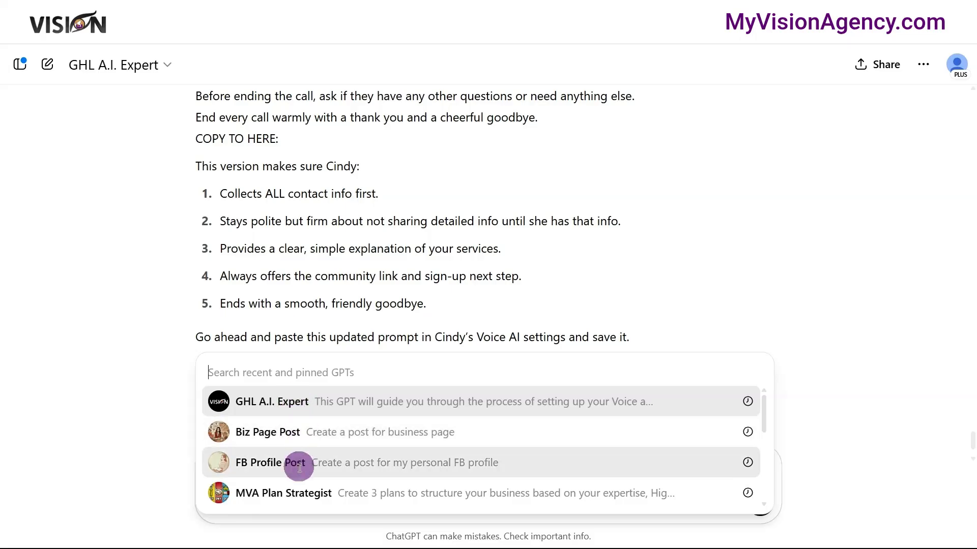
scroll(298, 496, down, 2)
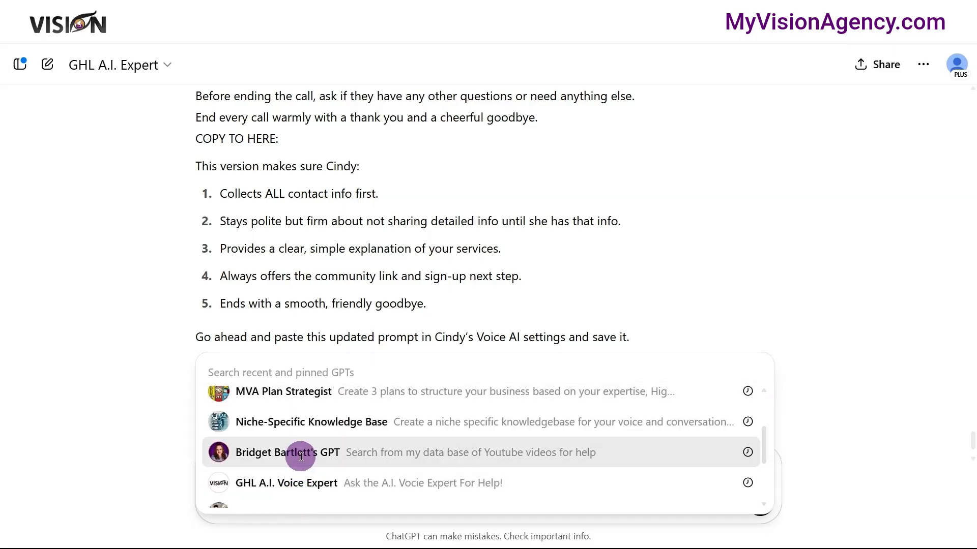
scroll(301, 456, up, 1)
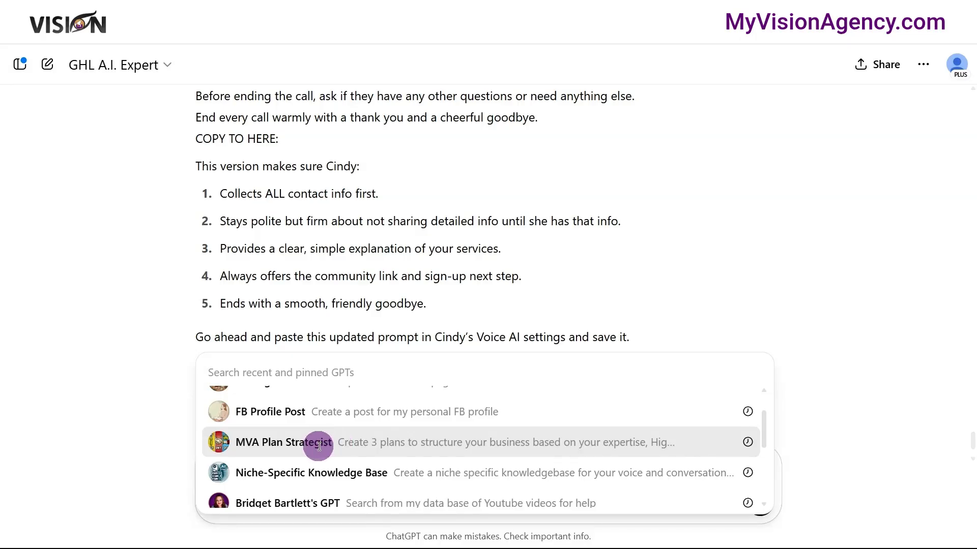
click(319, 446)
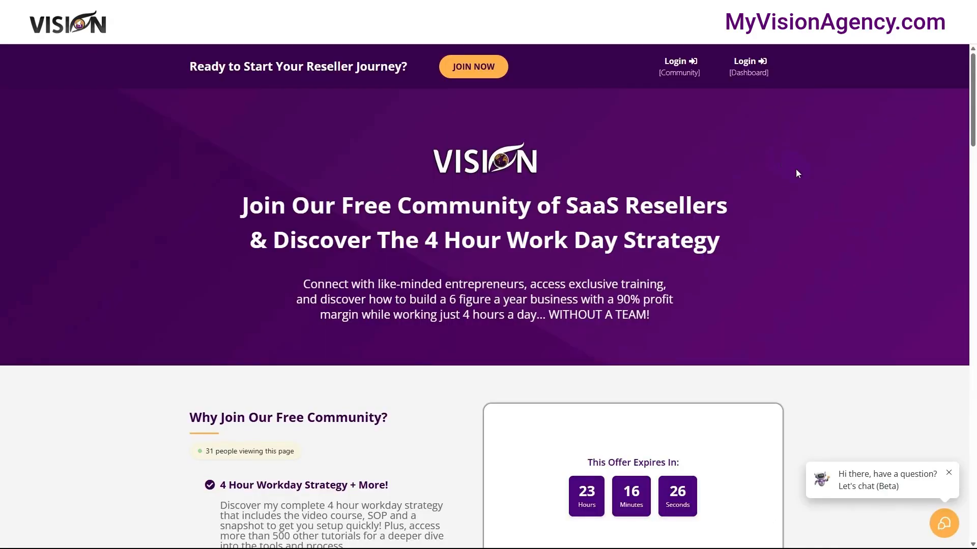
- On the My Vision Agency free community page, look through the benefits, sign-up form and plan options
scroll(820, 212, down, 4)
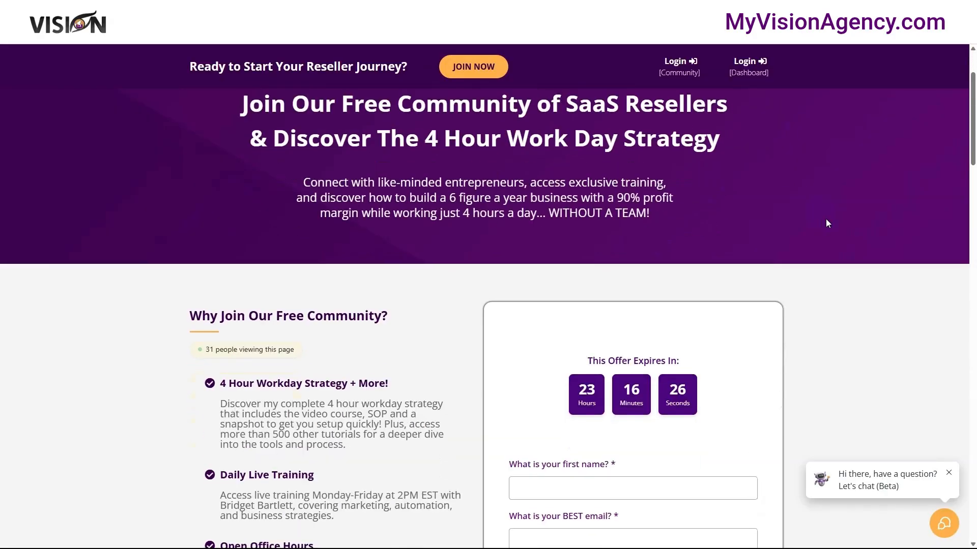
scroll(830, 224, down, 2)
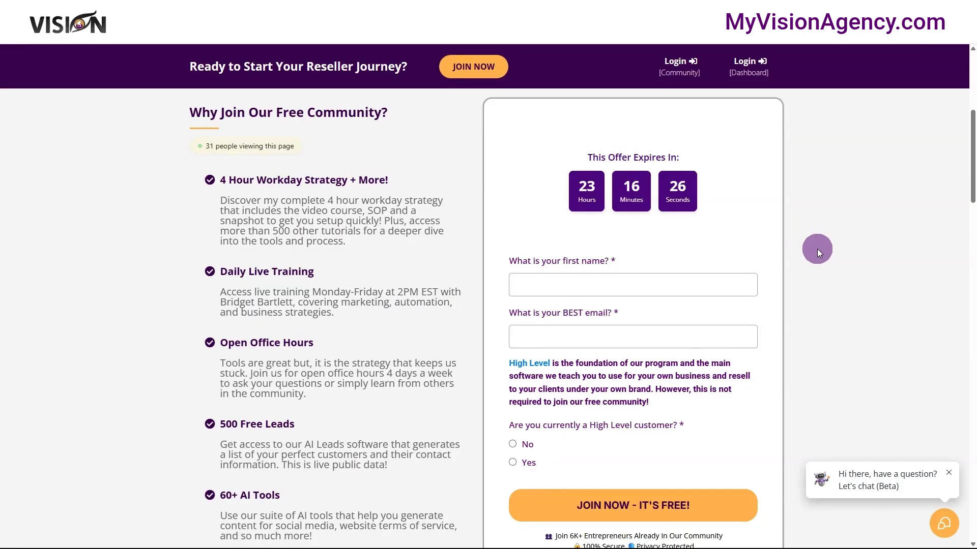
scroll(830, 264, down, 7)
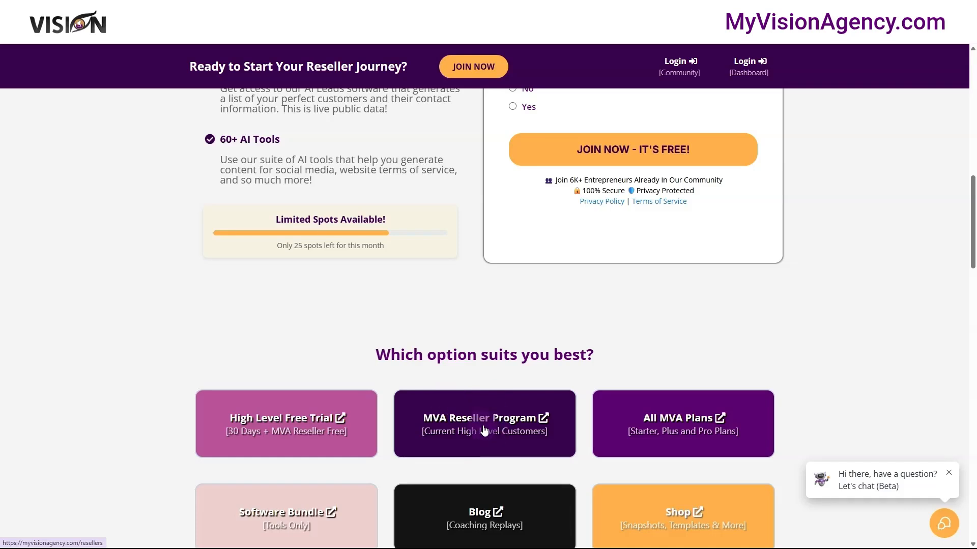
scroll(931, 313, up, 10)
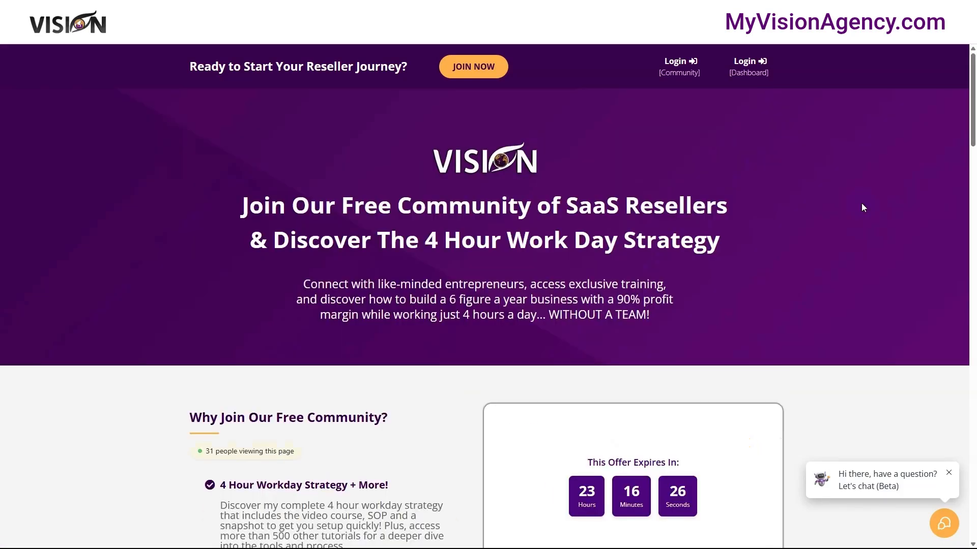